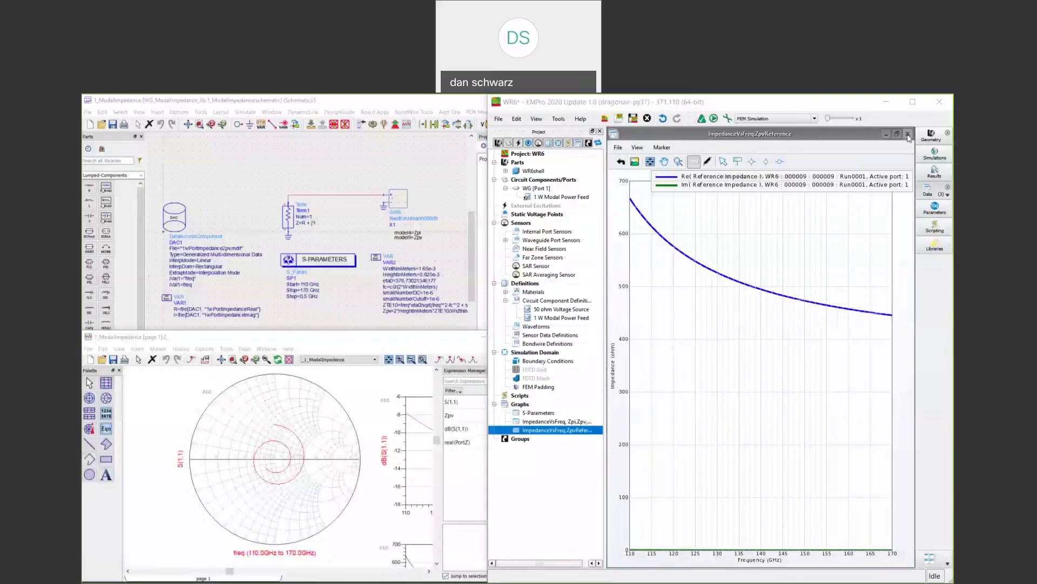
- Close the ImpedanceVsFreq,ZpvReference graph to reveal the WR6 waveguide geometry and Smith chart
click(908, 134)
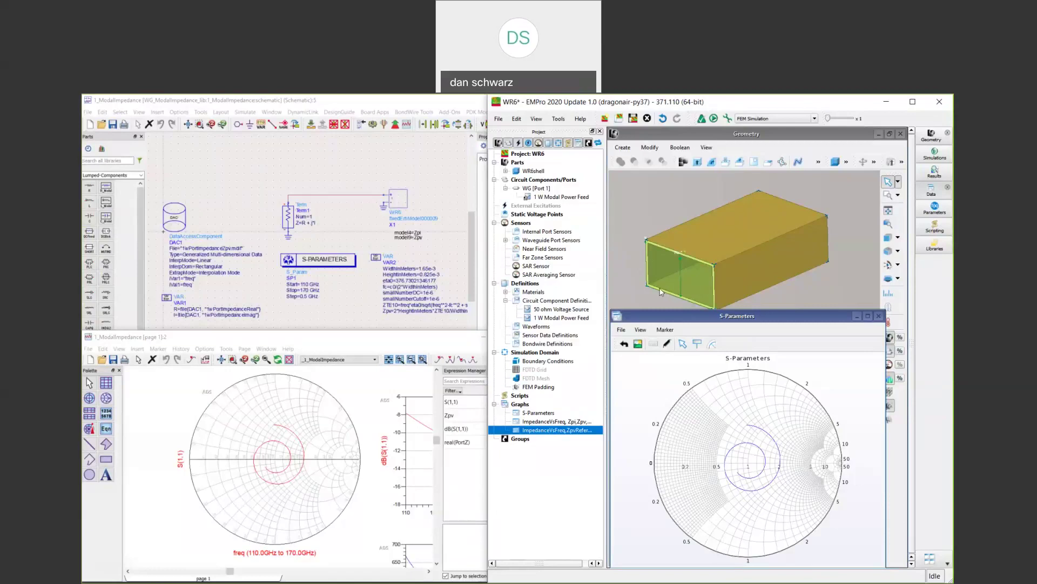
double_click(532, 189)
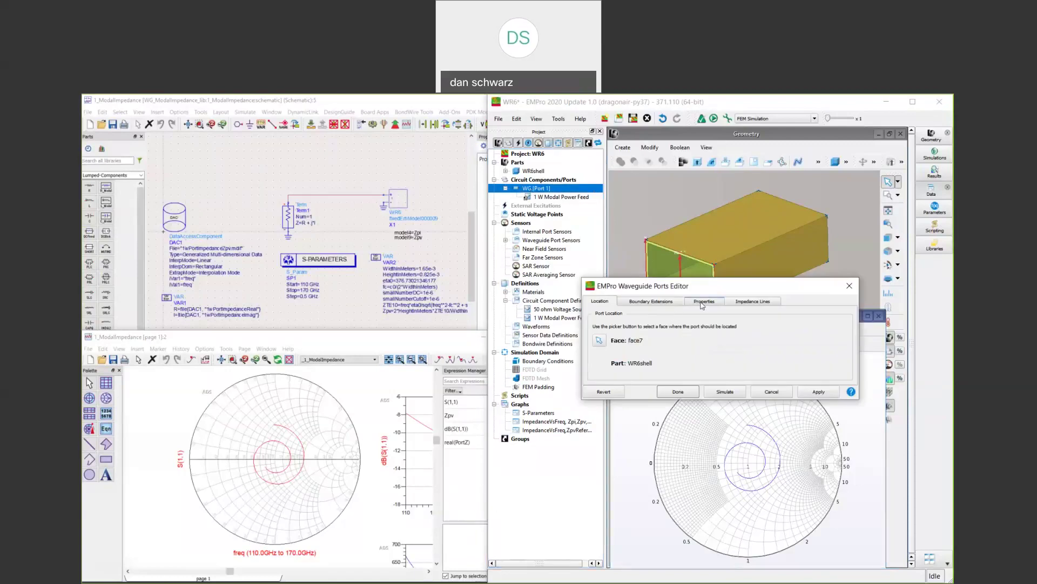
click(695, 303)
click(711, 330)
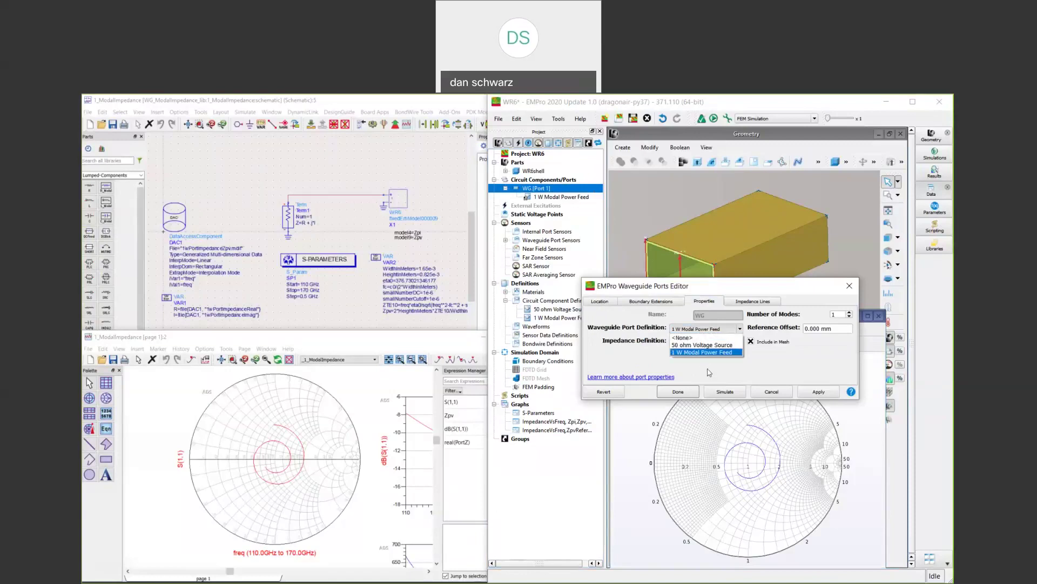
click(655, 347)
click(704, 341)
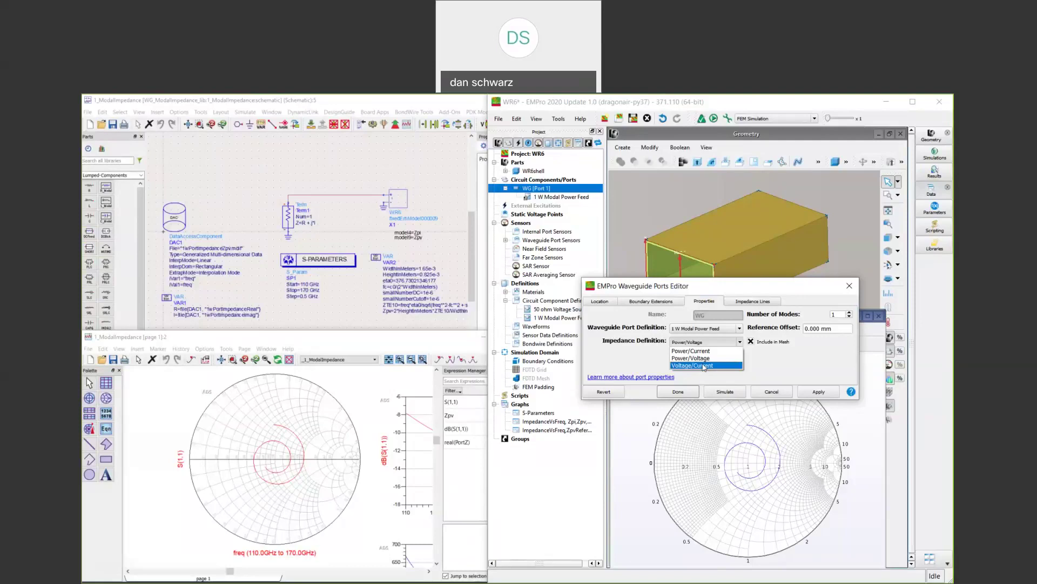
click(699, 359)
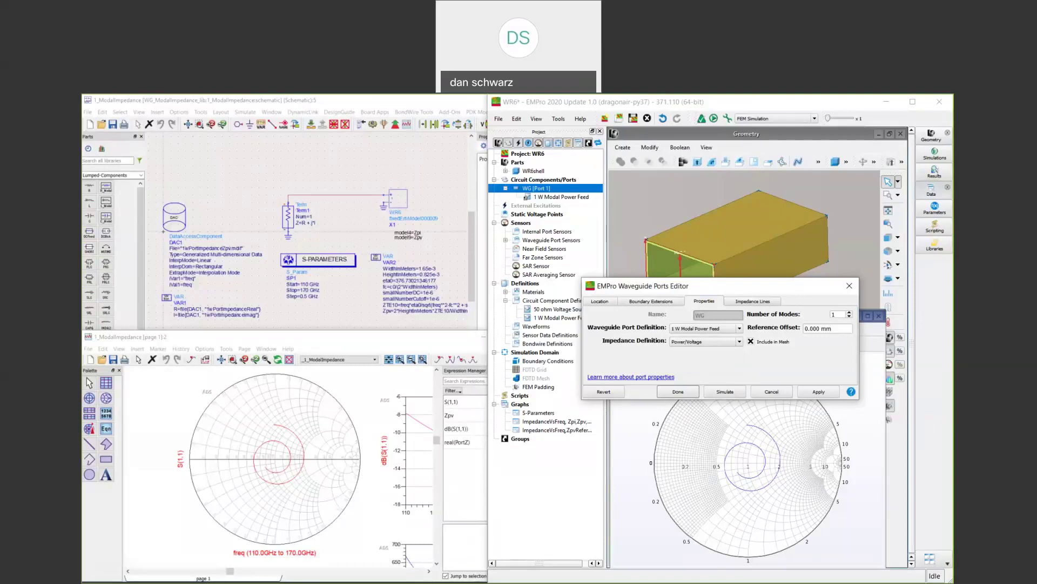
click(849, 286)
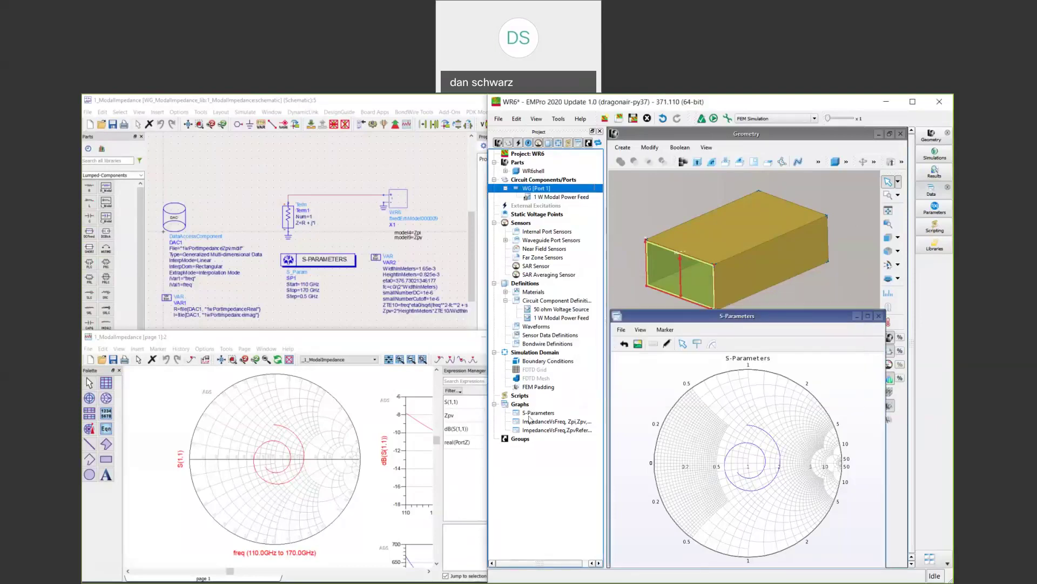
- Open the ImpedanceVsFreq graph and show the ZpvReference plot for the WR6 port
click(524, 423)
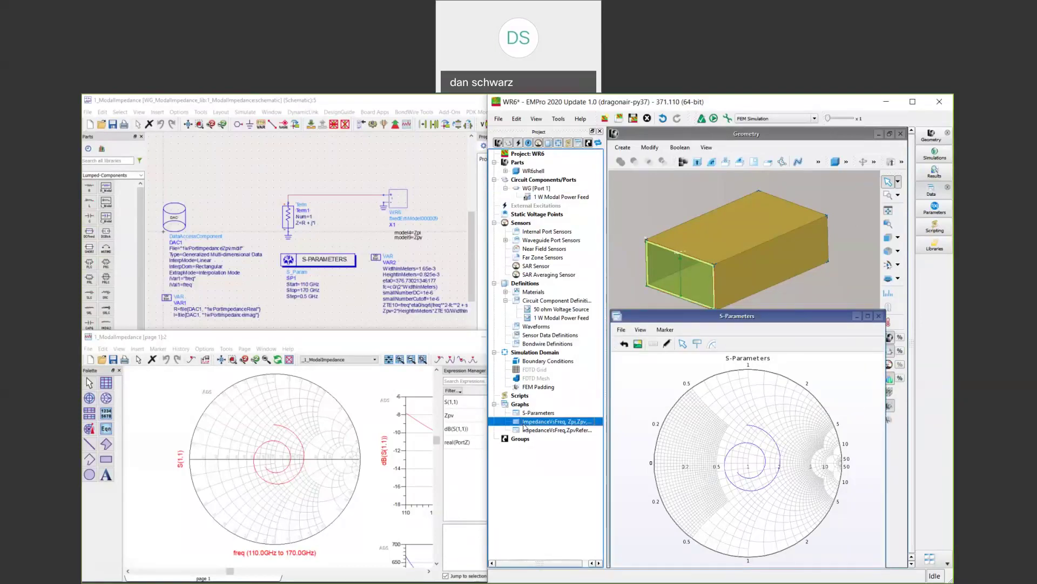
double_click(524, 425)
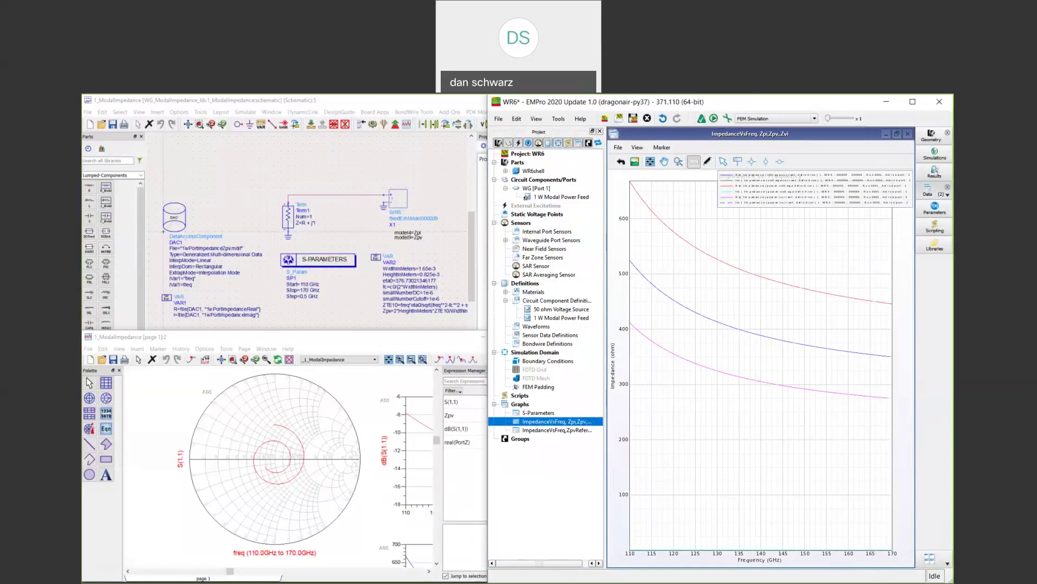
click(539, 431)
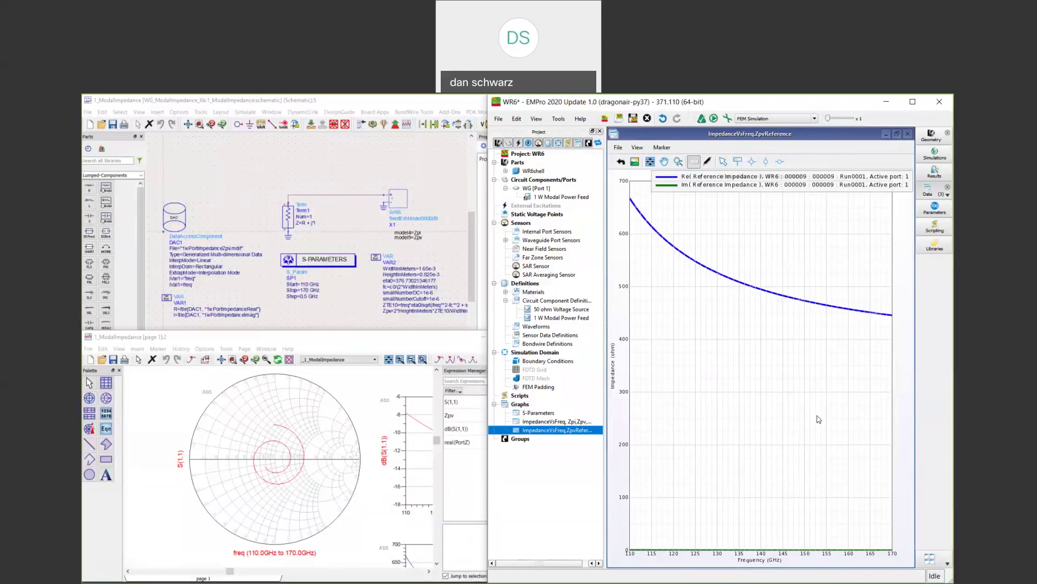
- Check the graph's Export Plot Data option, cancel it, then switch to 1wPortImpedanceRealZpv.txt in Notepad++
click(618, 147)
click(638, 147)
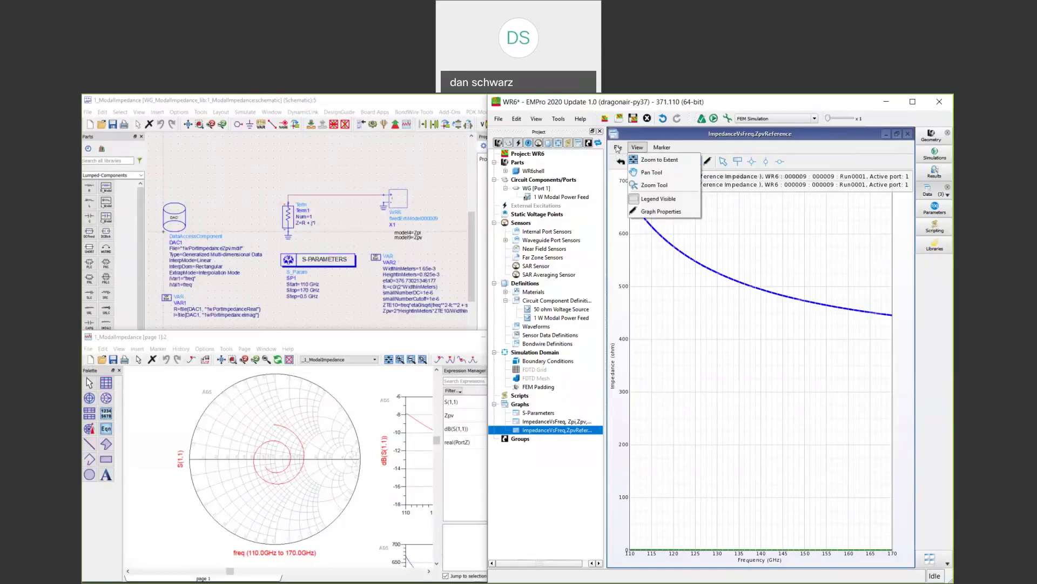
click(618, 148)
click(641, 160)
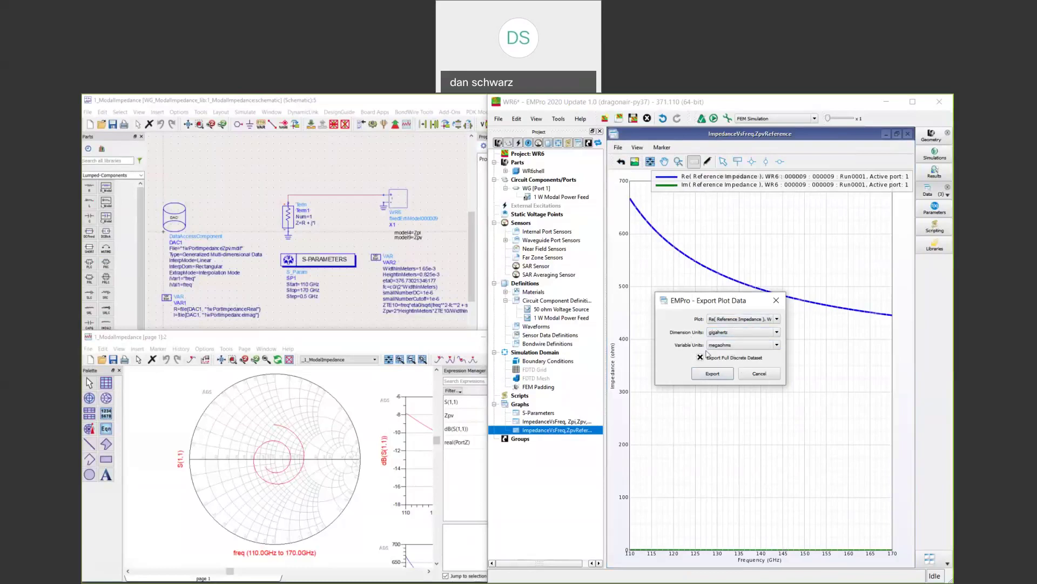
click(758, 374)
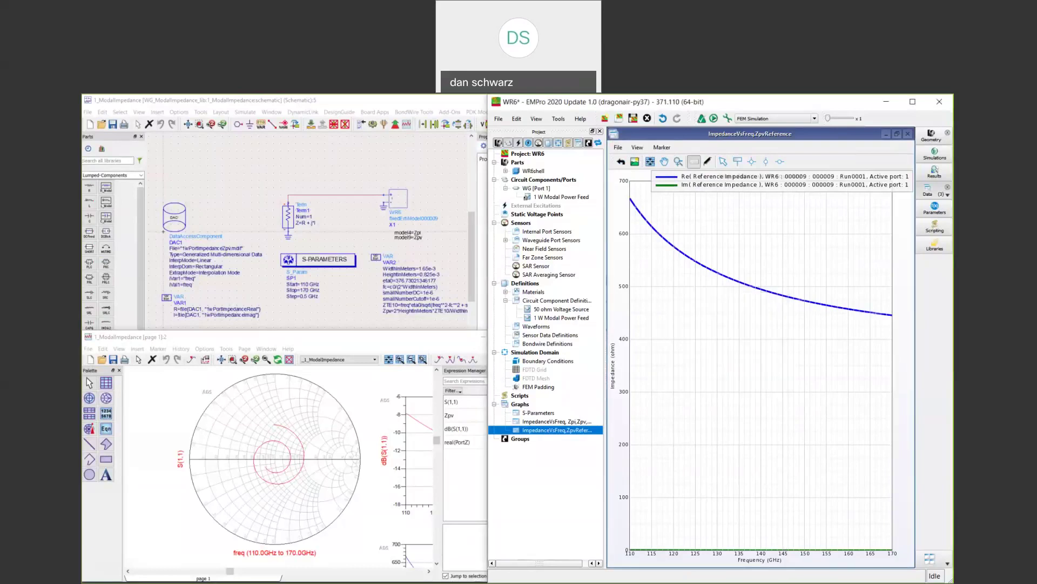
key(alt+Tab)
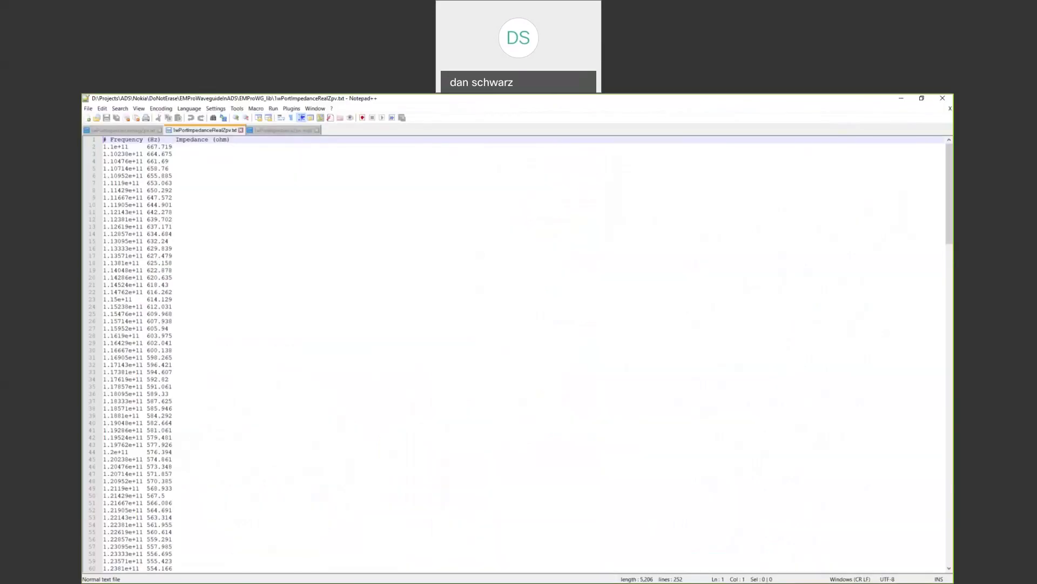
- Compare the imaginary and real impedance .txt files, then view 1wPortImpedanceZpv.mdif
click(122, 130)
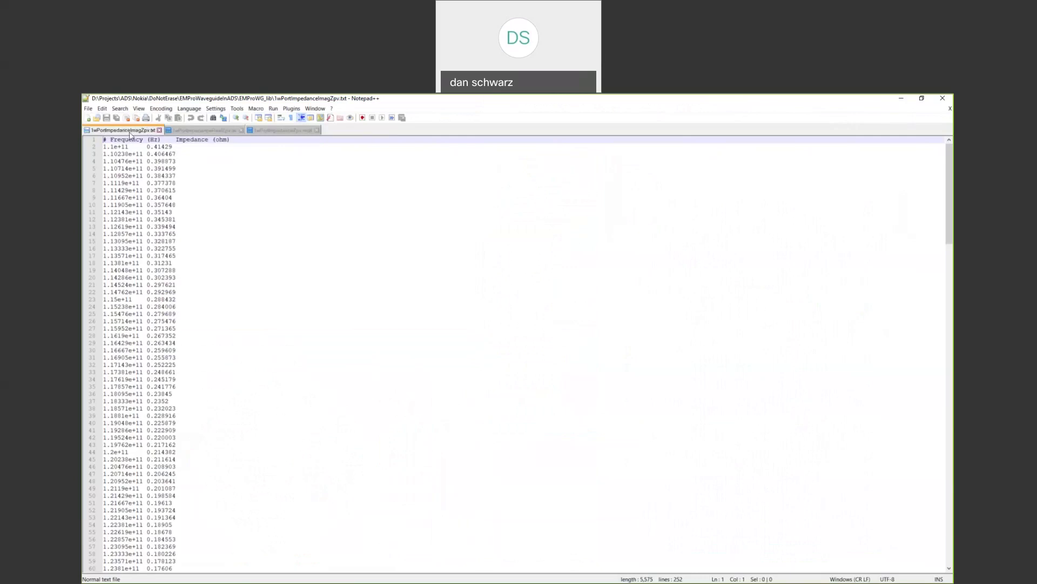
click(201, 133)
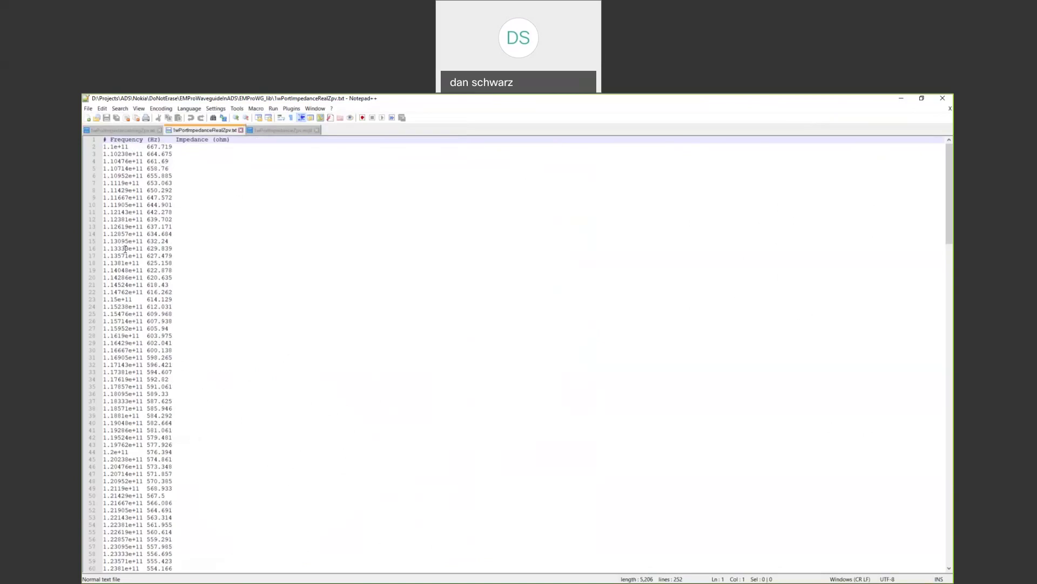
click(278, 130)
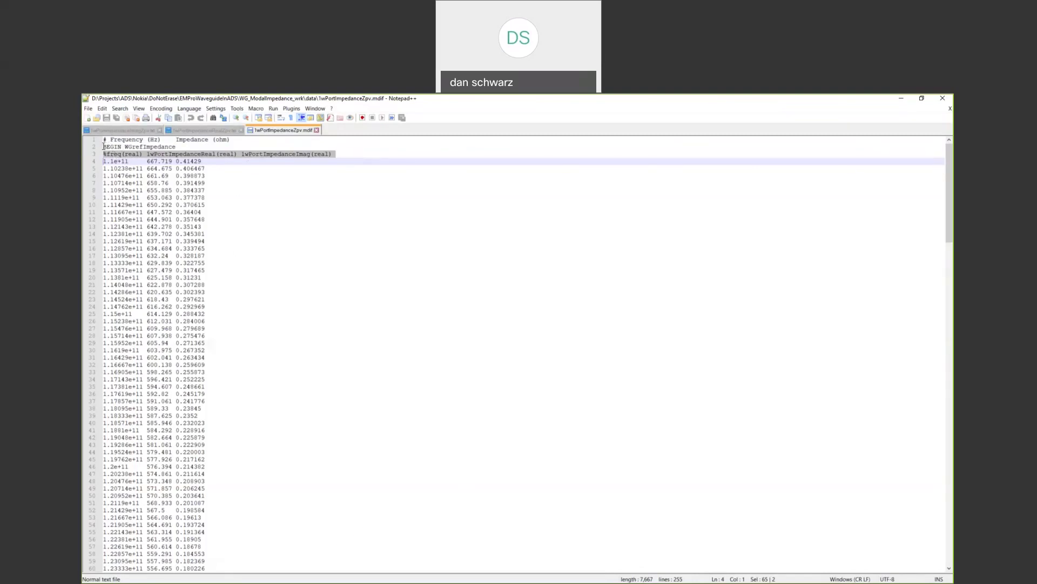
- Highlight the BEGIN keyword and the first values: 1.1e+11 Hz, 667.719 real, 0.41429 imaginary
drag(104, 147, 123, 147)
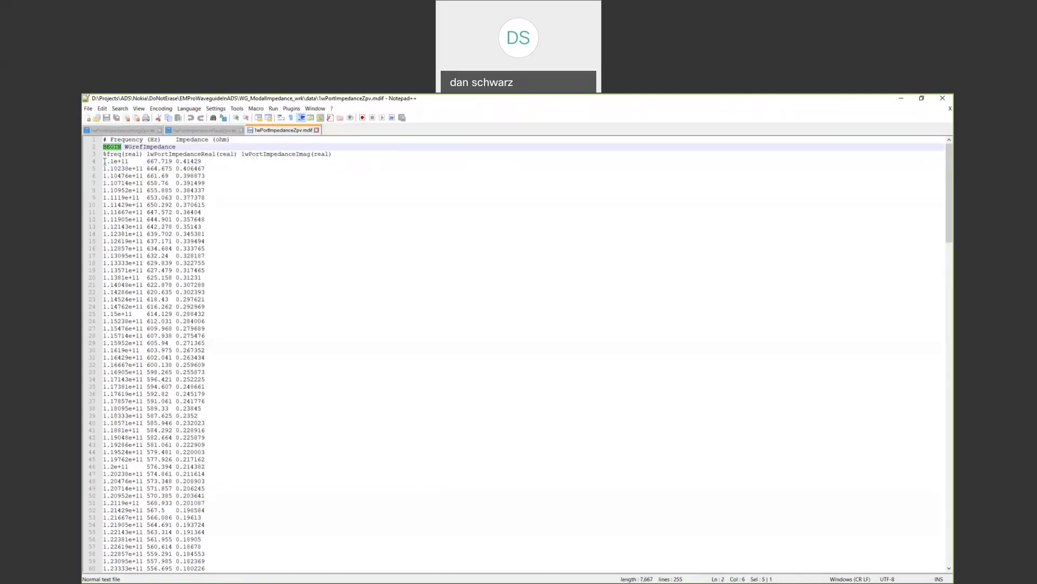
drag(104, 161, 132, 164)
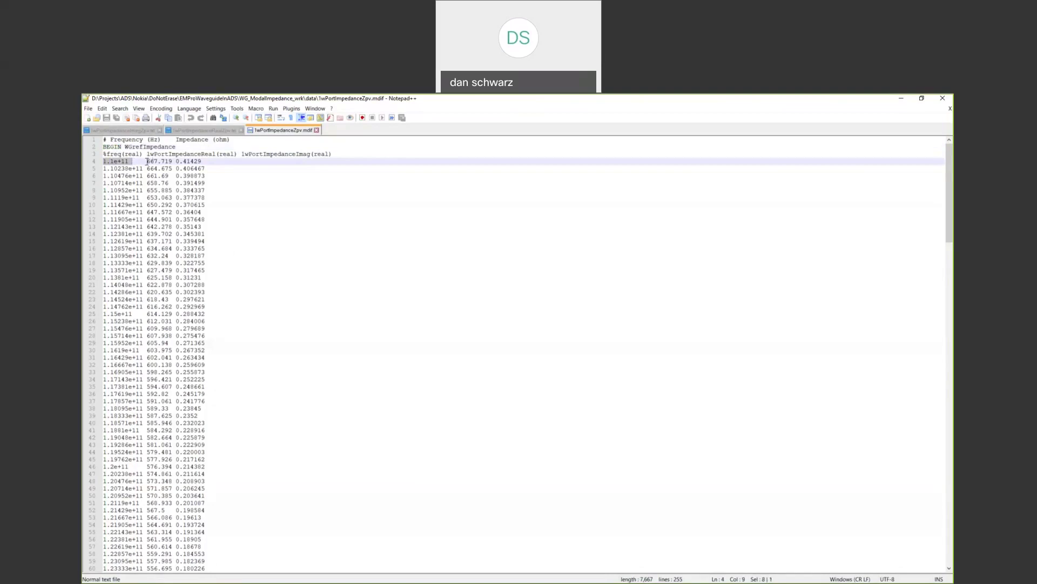
drag(147, 161, 171, 161)
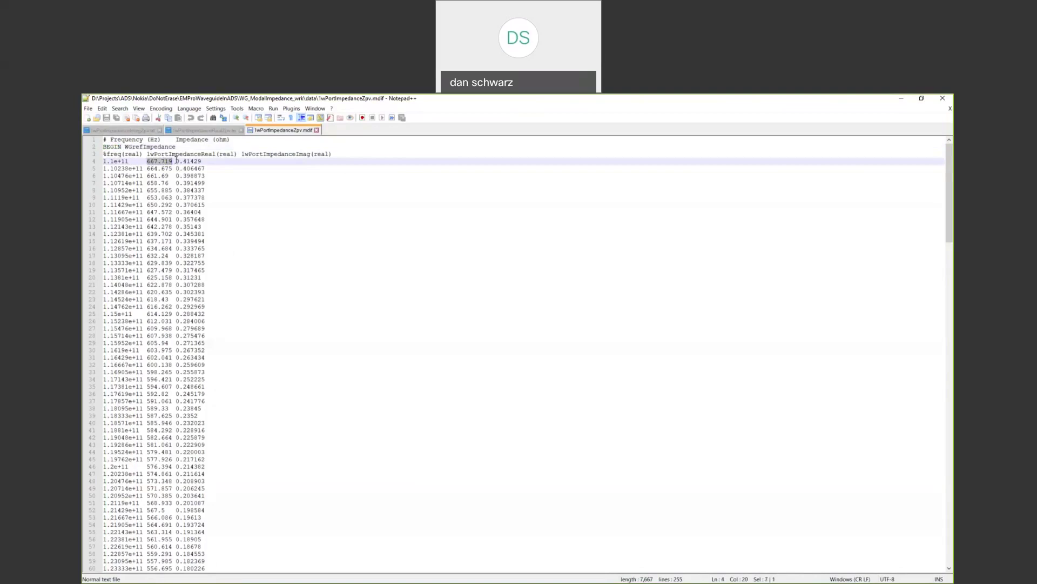
drag(176, 161, 204, 162)
- Highlight the 1wPortImpedanceReal and 1wPortImpedanceImag column names on the header line
click(104, 155)
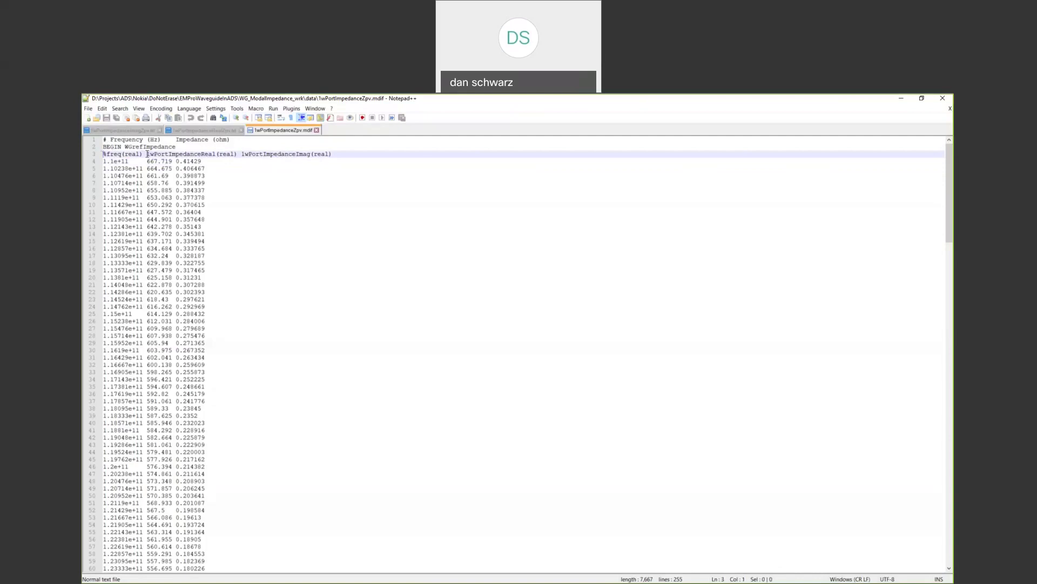
drag(147, 154, 215, 156)
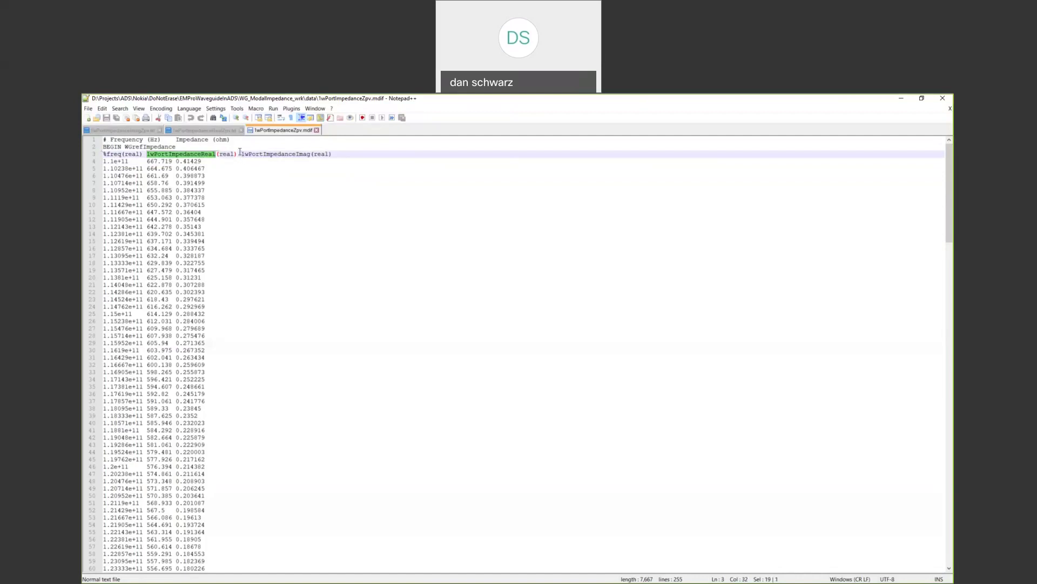
drag(241, 155, 310, 154)
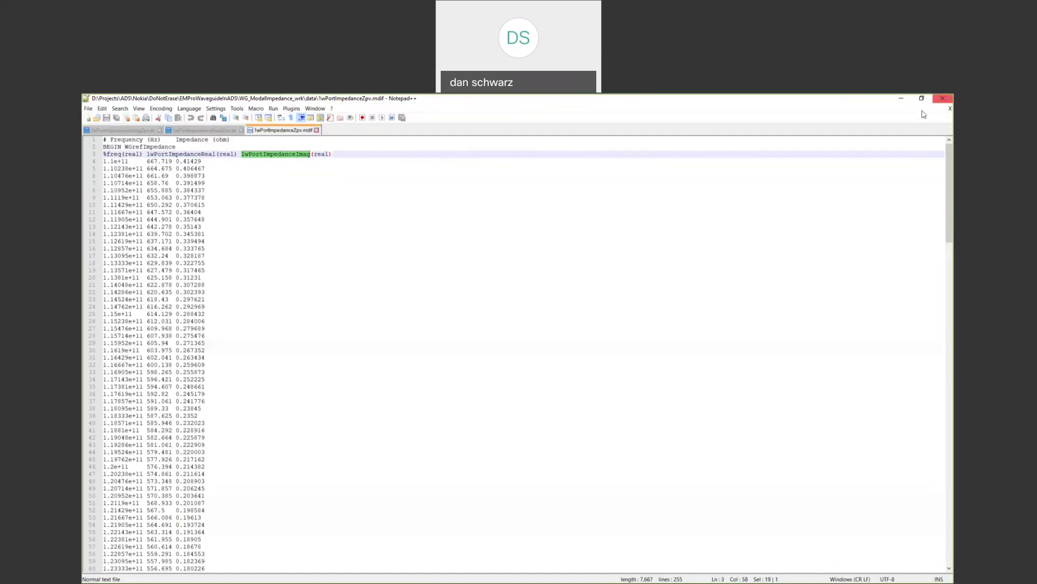
- Minimize EMPro, maximize the 1_ModalImpedance schematic, then switch to the ADS main window
click(901, 100)
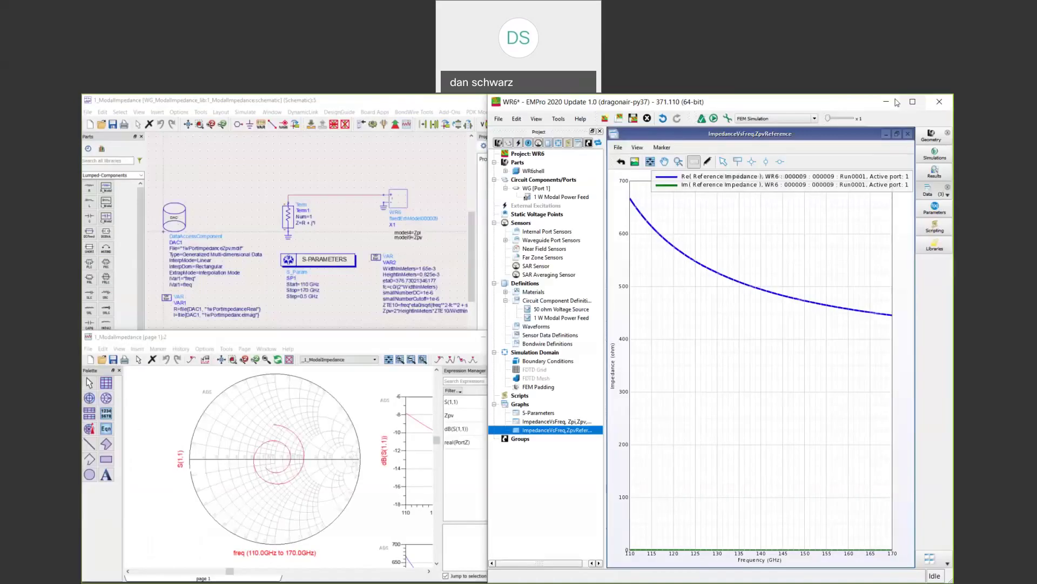
click(887, 104)
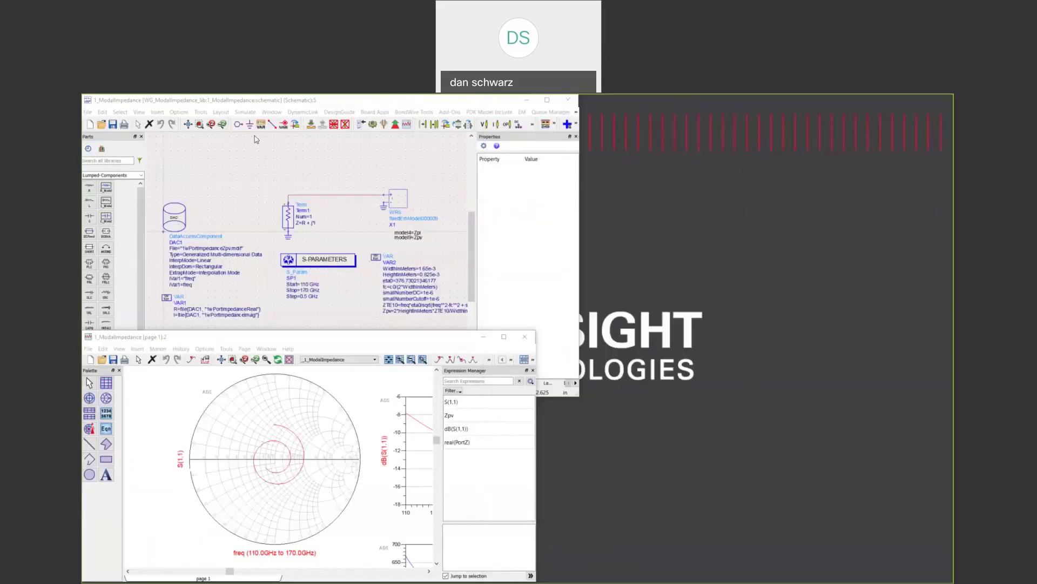
click(331, 104)
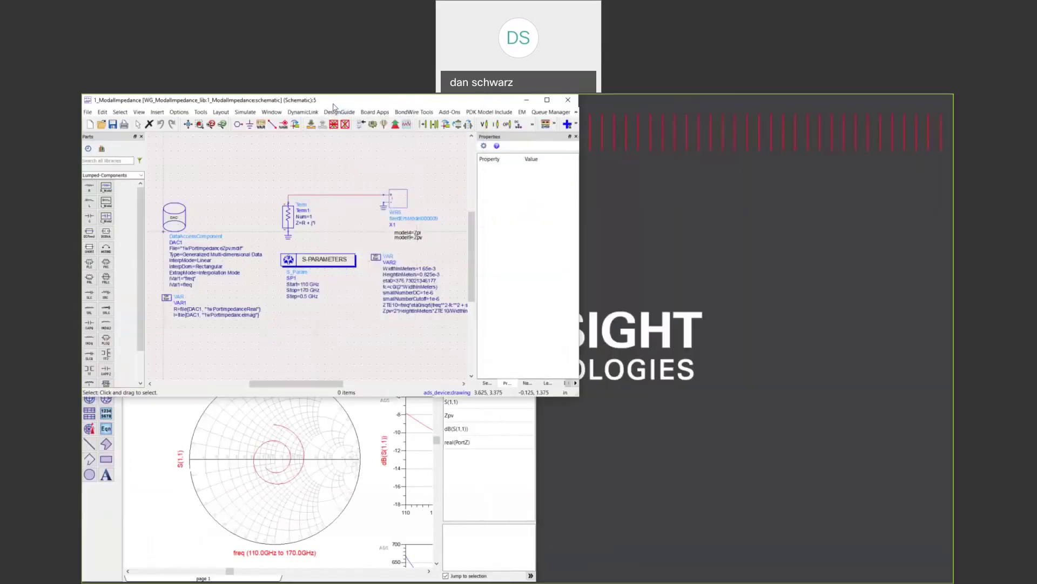
double_click(332, 102)
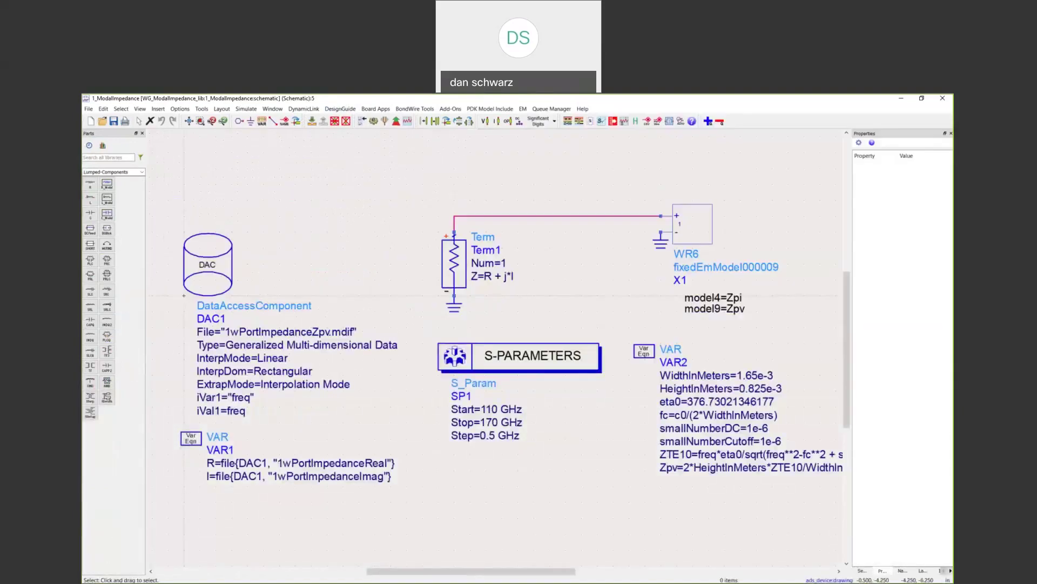
key(alt+Tab)
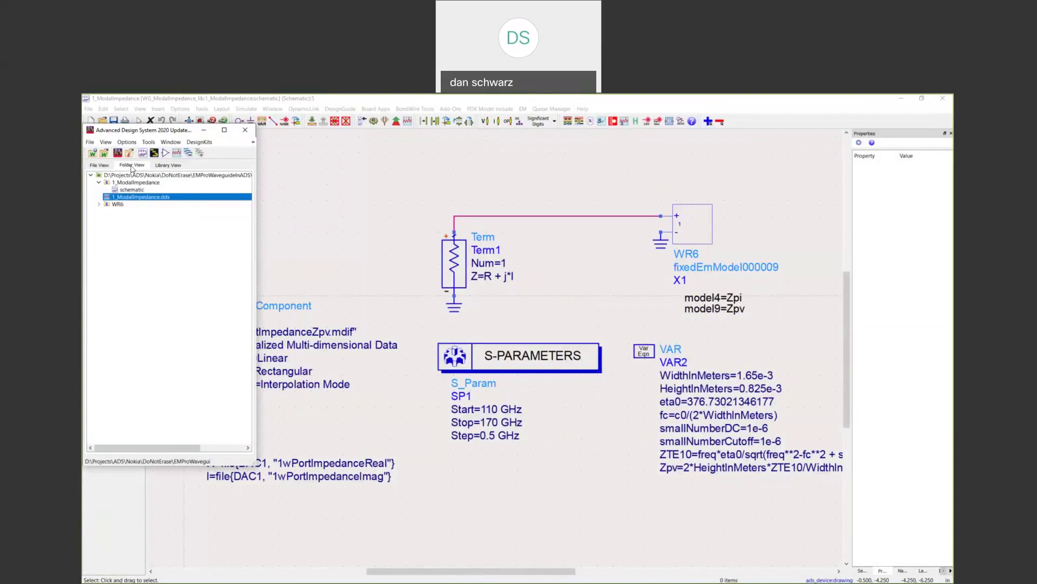
- Review EMProWG_lib in Manage Libraries, then expand EMProWG_lib > WR6 in the Library View
click(90, 142)
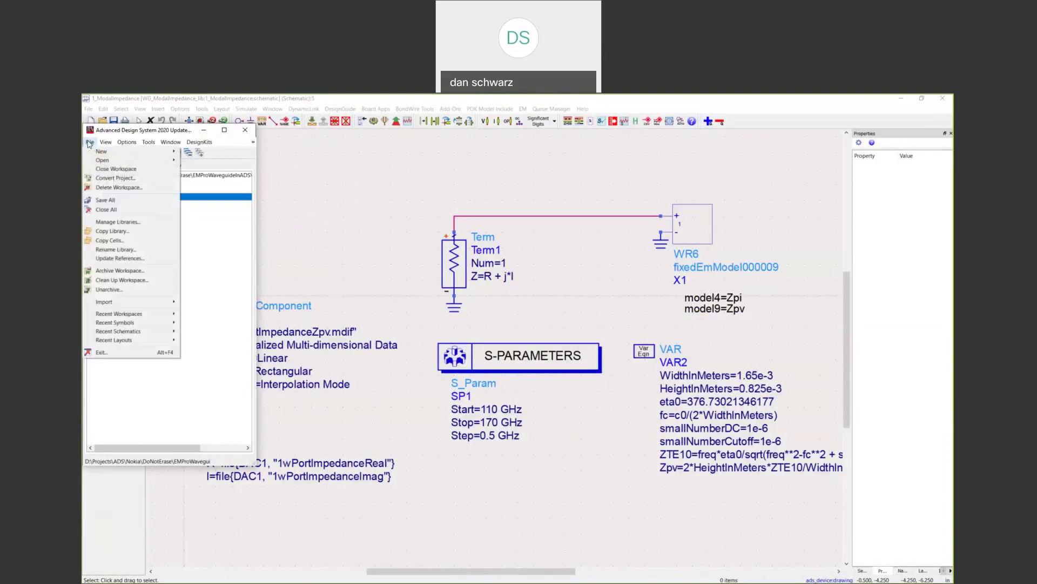
click(118, 222)
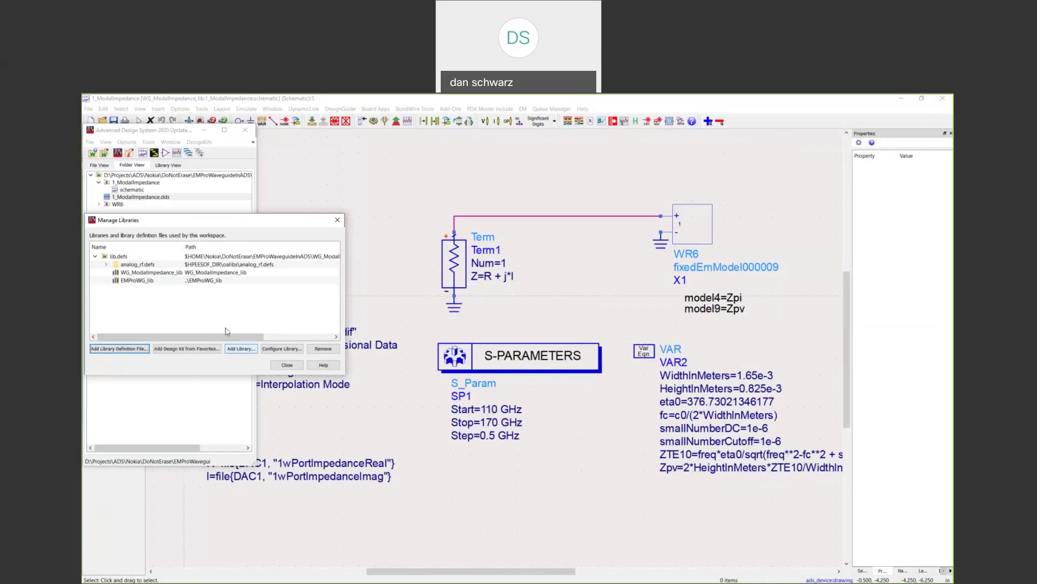
click(143, 281)
click(150, 285)
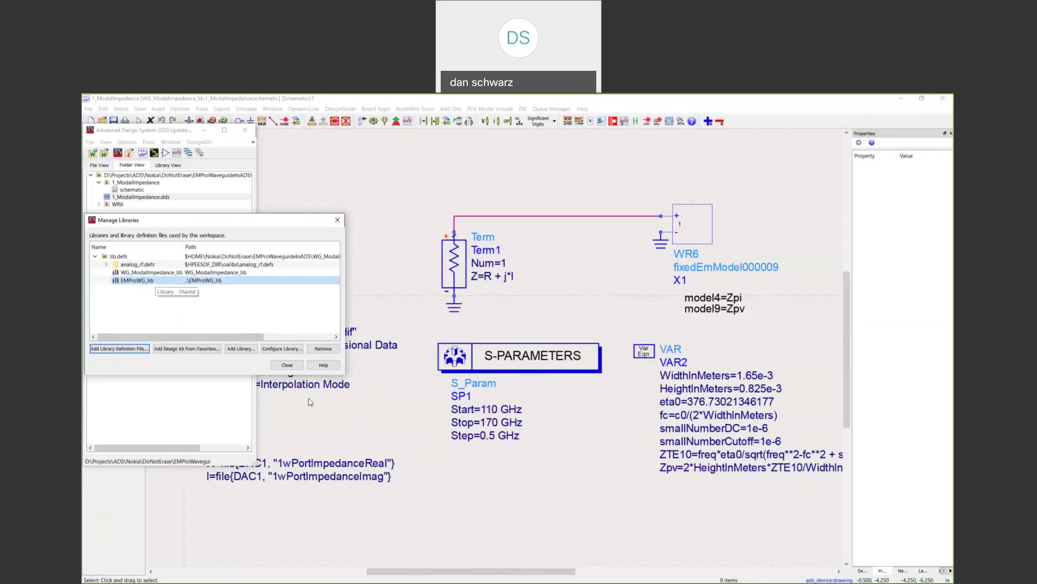
click(287, 365)
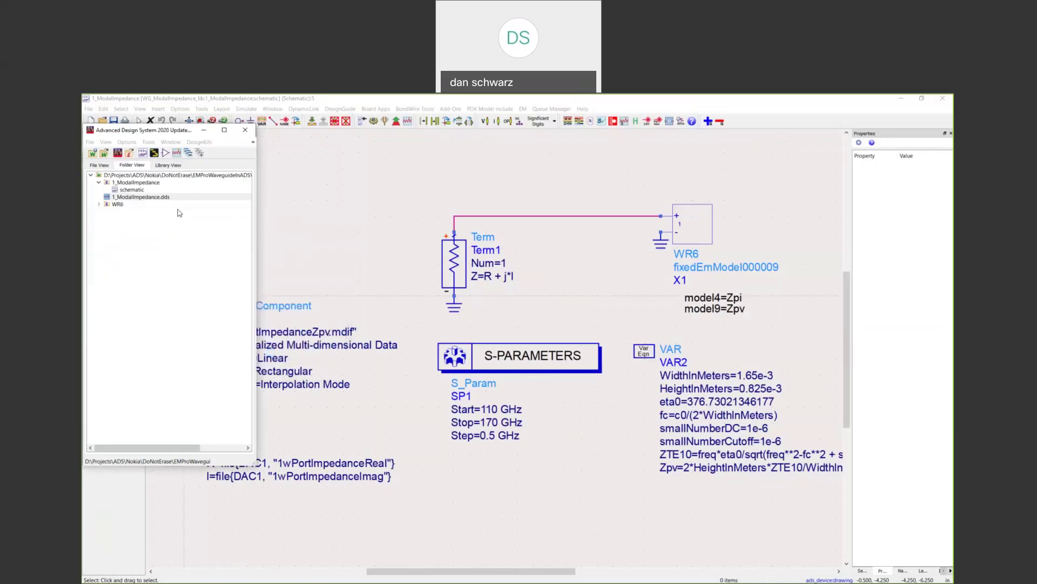
click(179, 200)
click(168, 165)
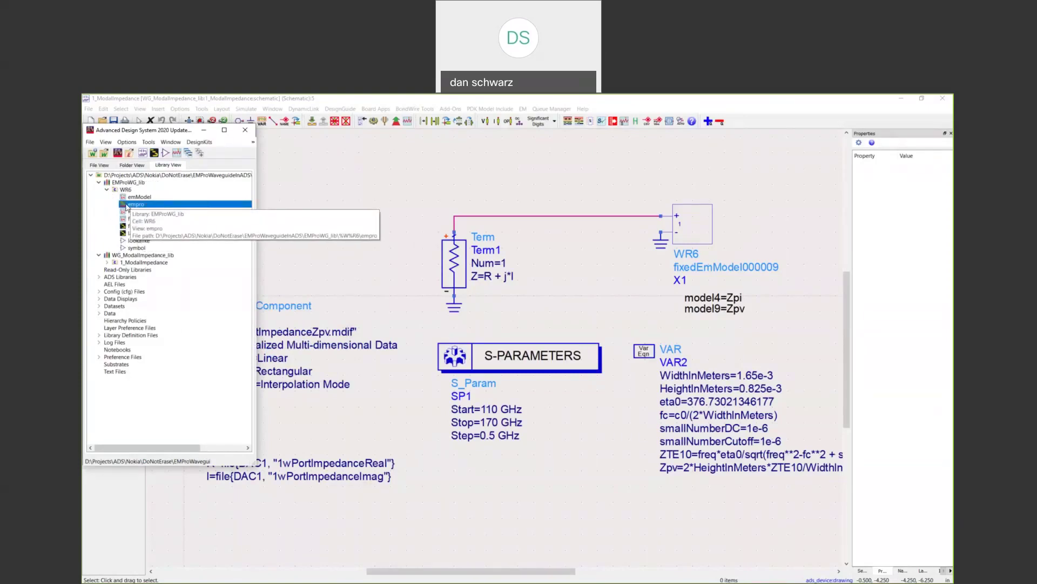
double_click(128, 205)
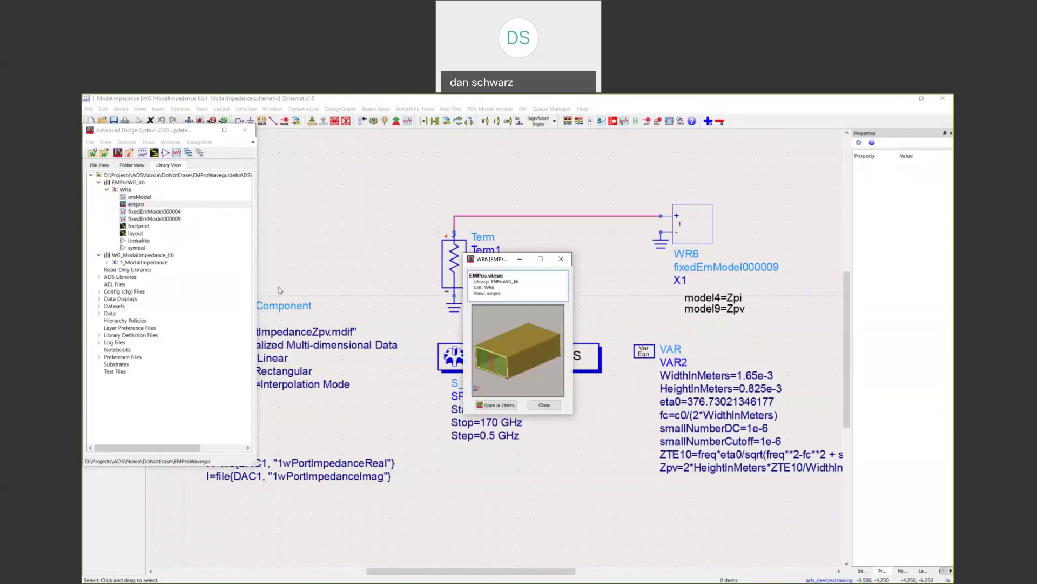
click(495, 405)
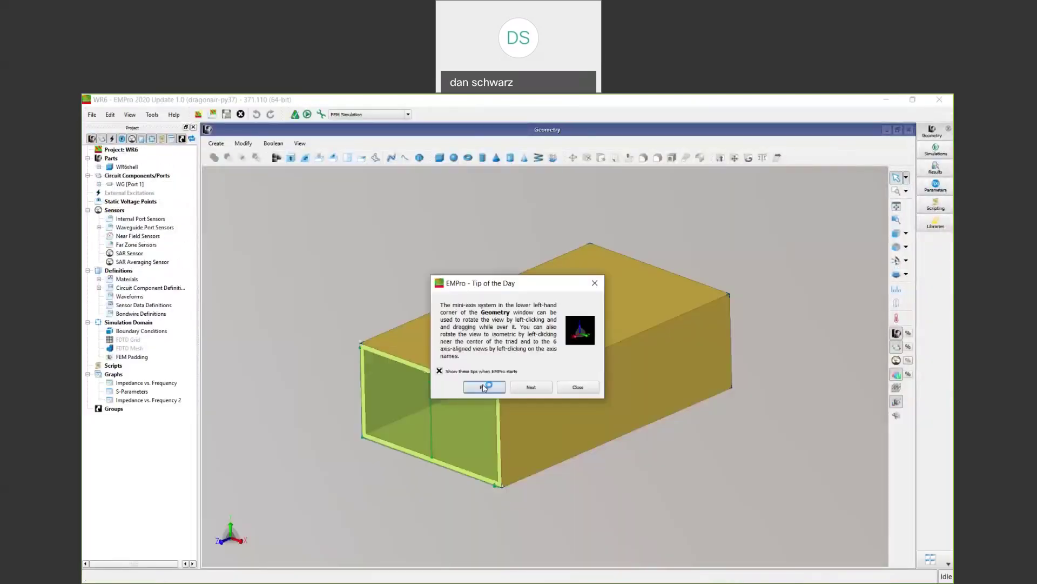
click(583, 388)
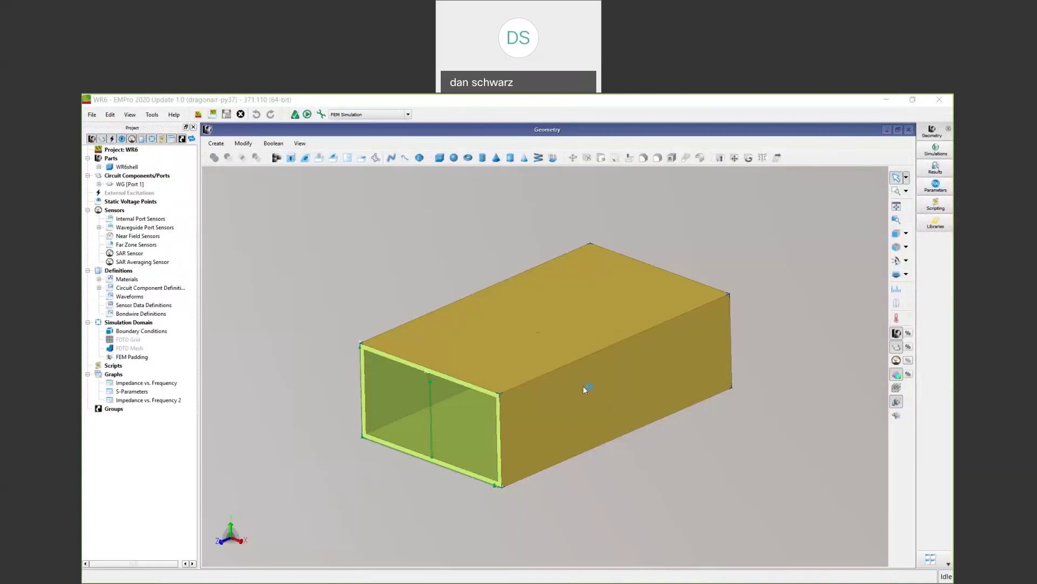
click(940, 100)
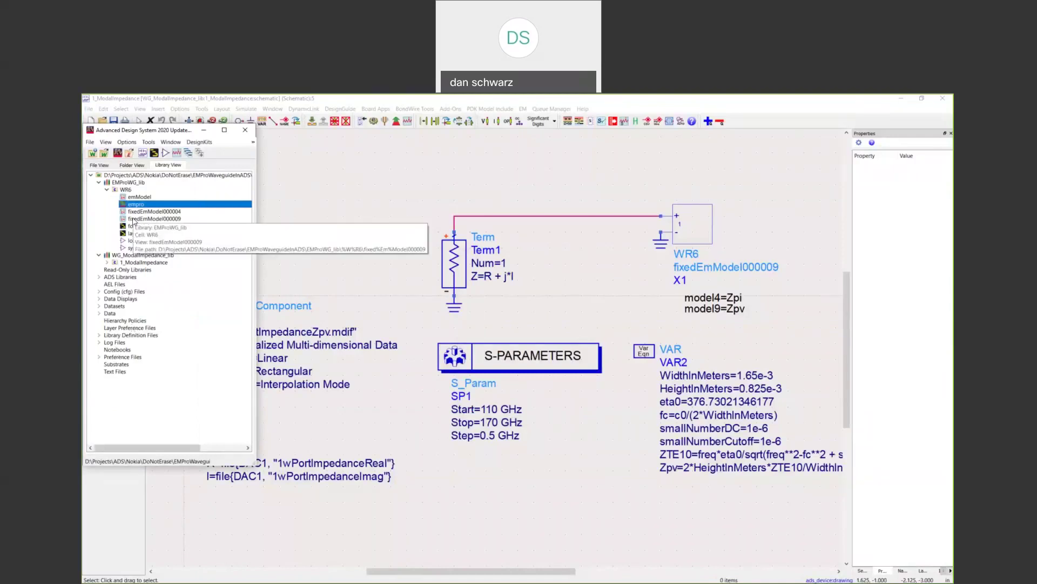
- Select WR6's fixedEmModel000009 view, then return to the schematic and zoom onto instance X1
click(134, 219)
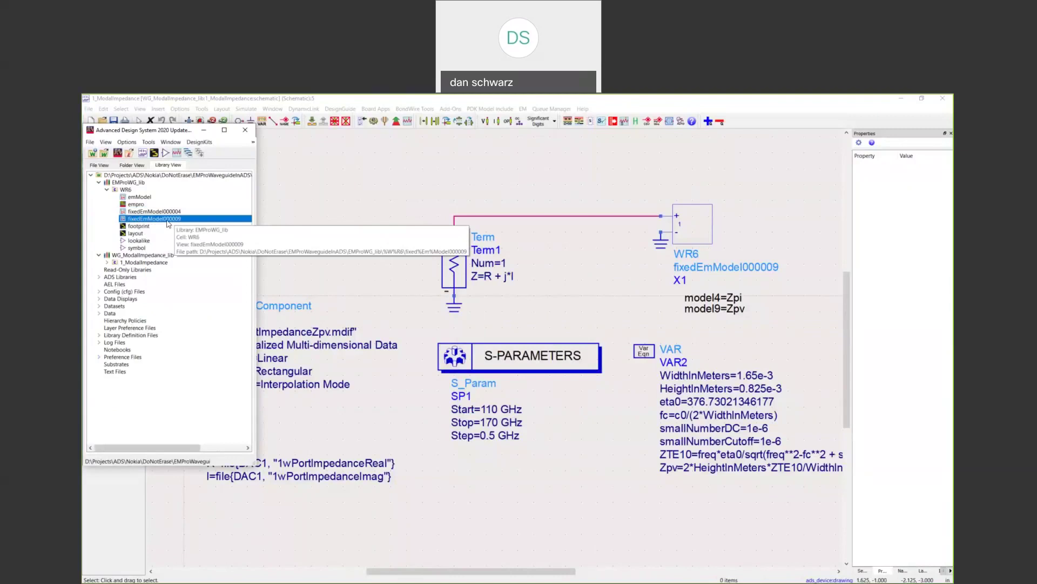
click(686, 235)
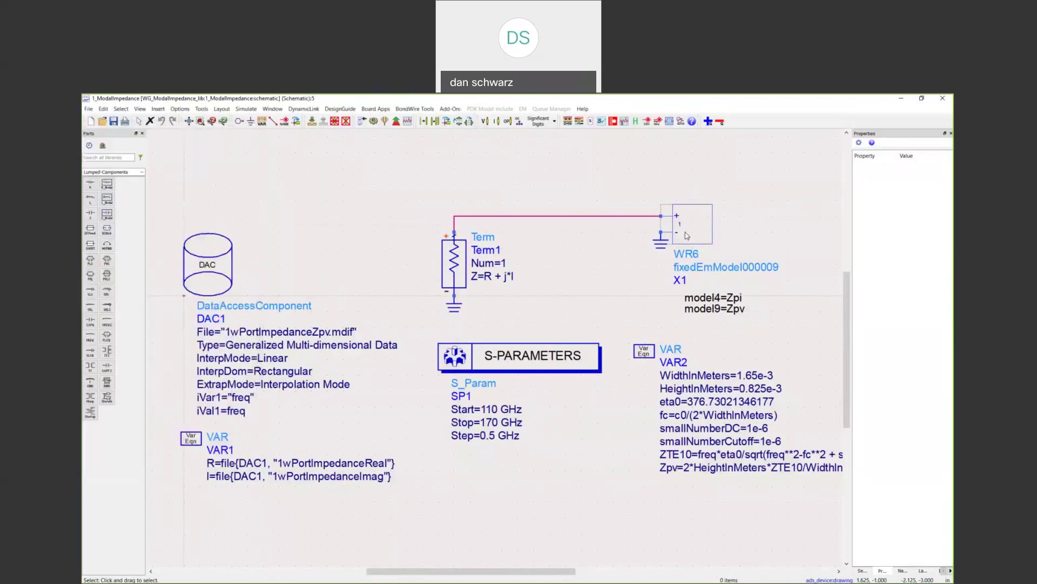
scroll(682, 230, up, 5)
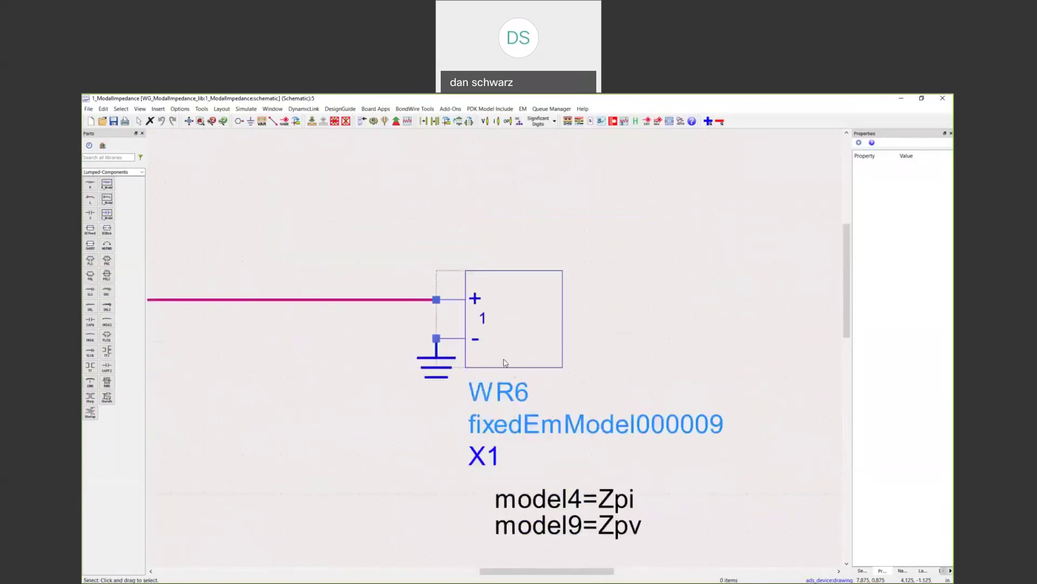
- Set WR6 instance X1's simulation view to fixedEmModel000009
click(362, 122)
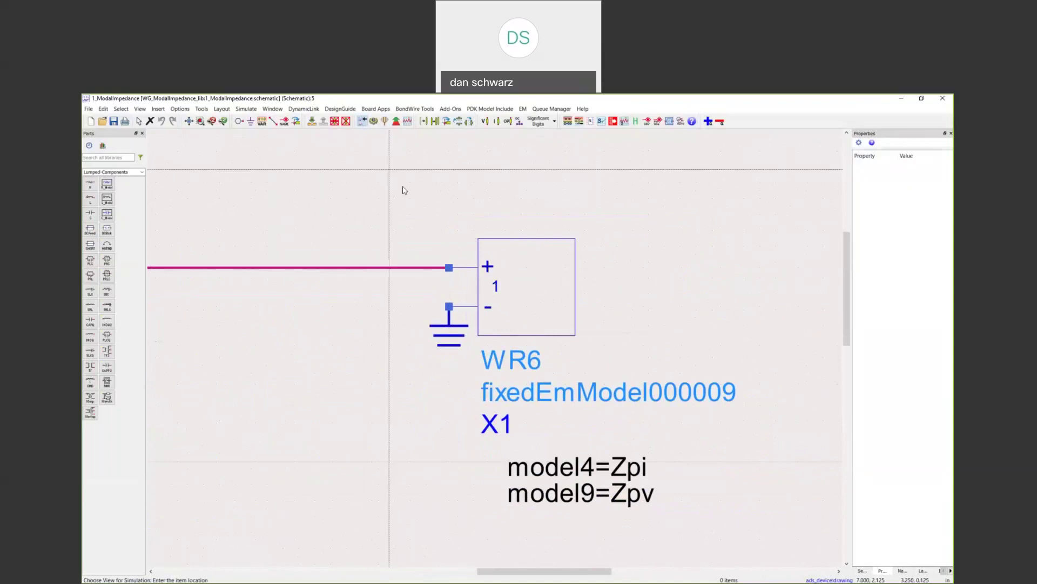
click(520, 276)
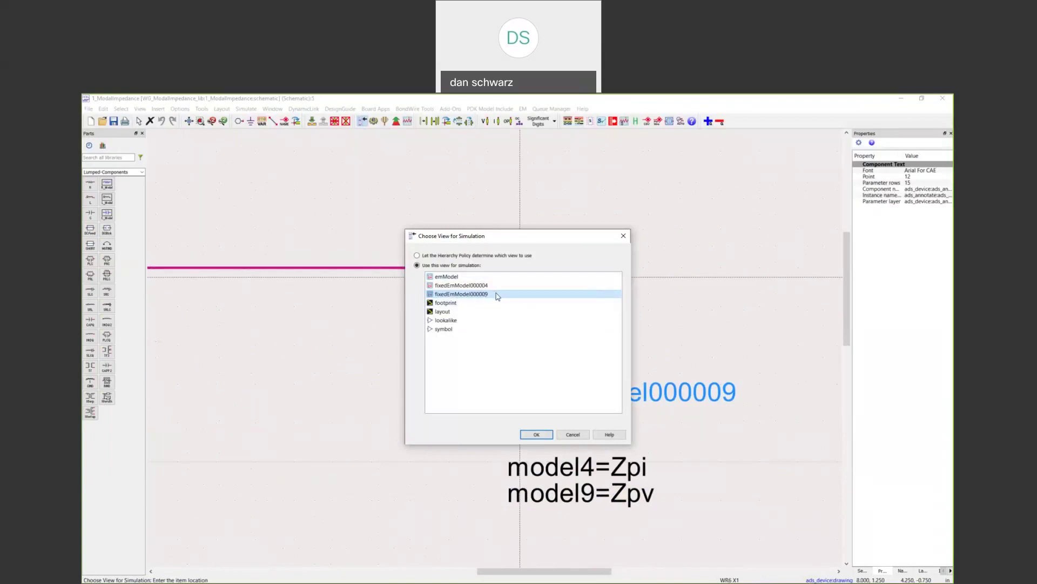
click(537, 435)
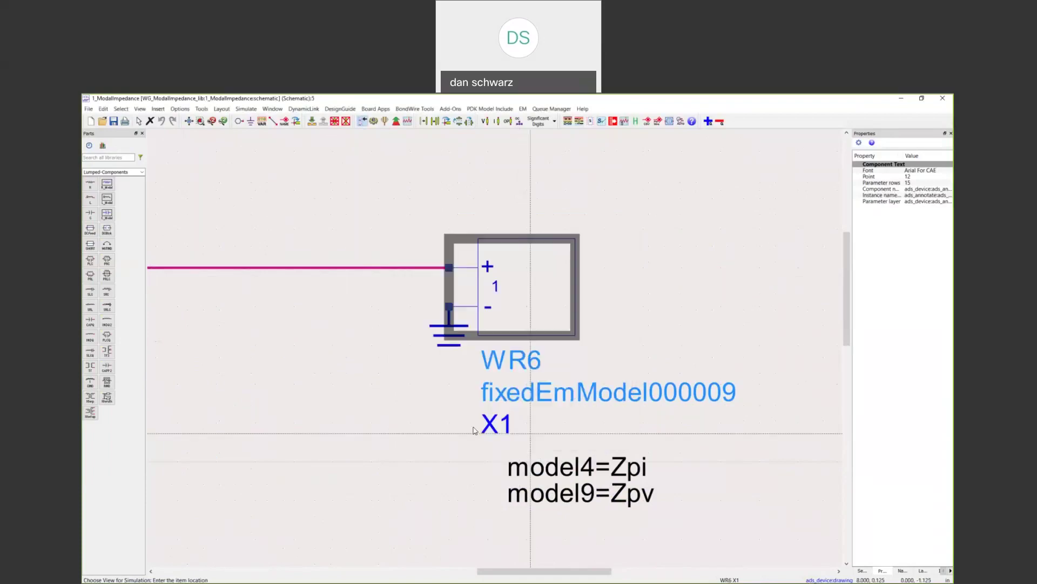
scroll(485, 351, down, 2)
scroll(486, 351, down, 2)
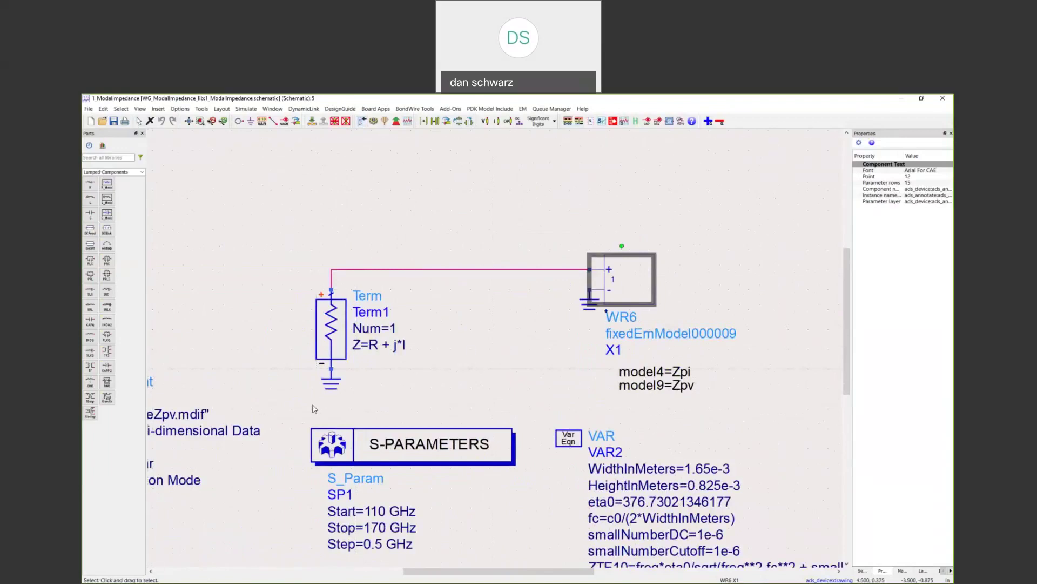
drag(400, 357, 695, 263)
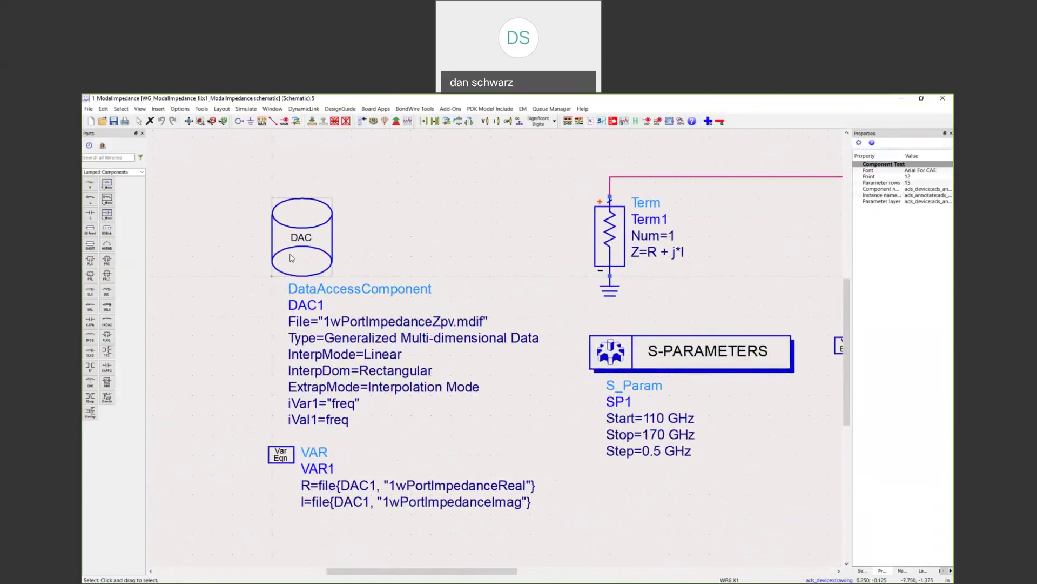
double_click(326, 321)
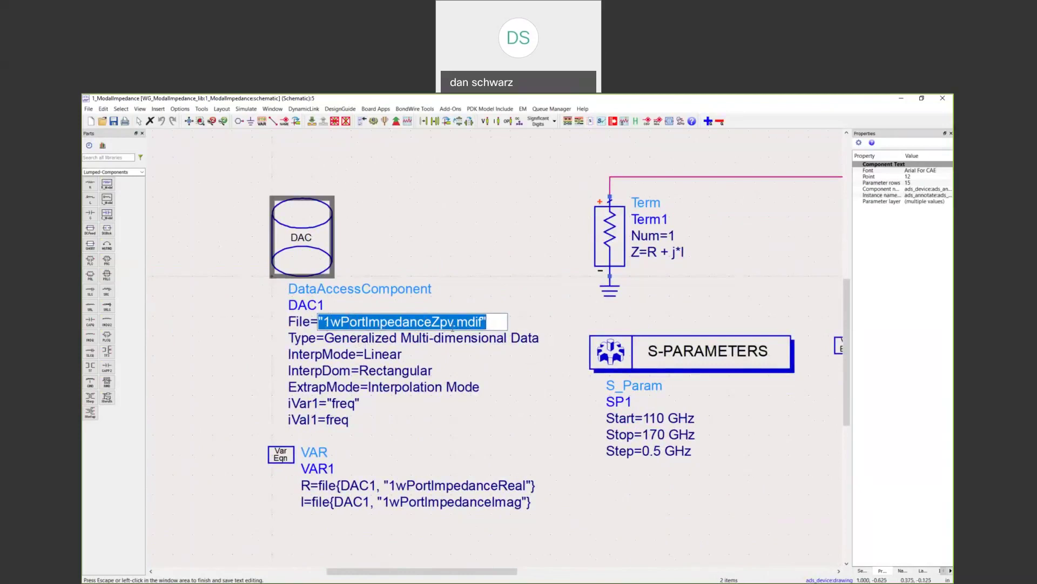
click(427, 341)
double_click(400, 341)
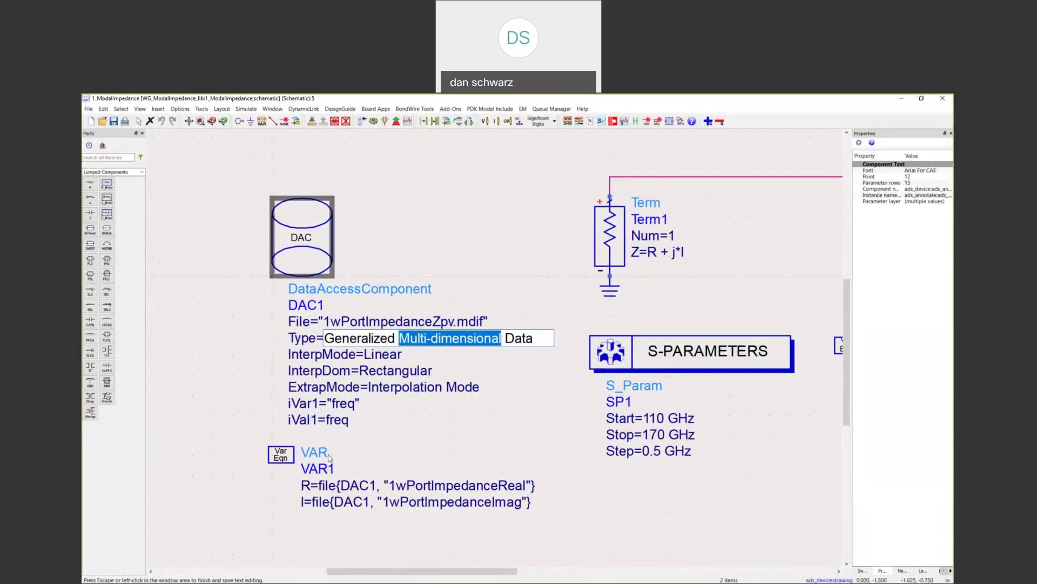
click(261, 389)
scroll(362, 422, down, 2)
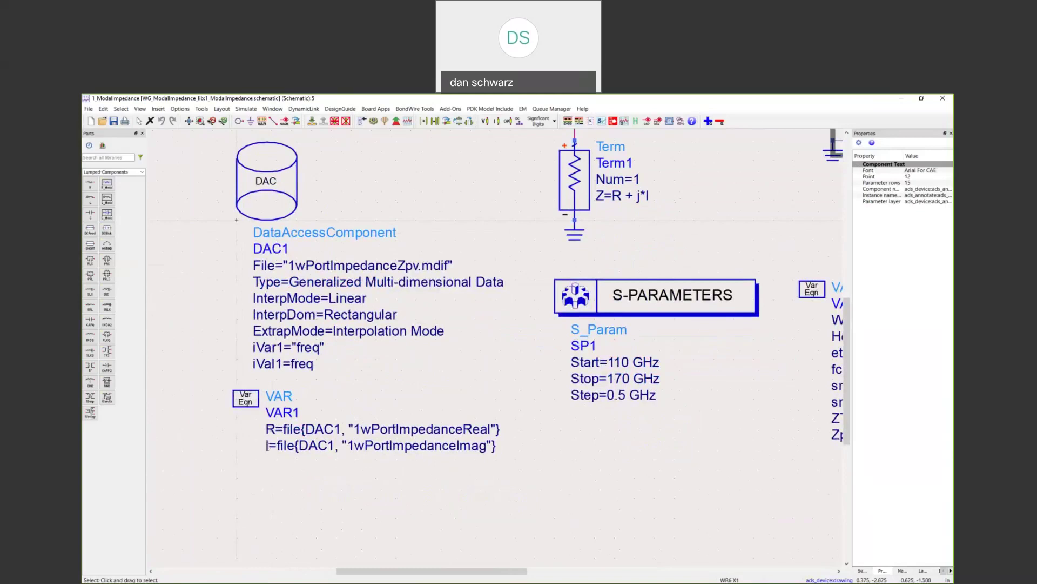
double_click(356, 429)
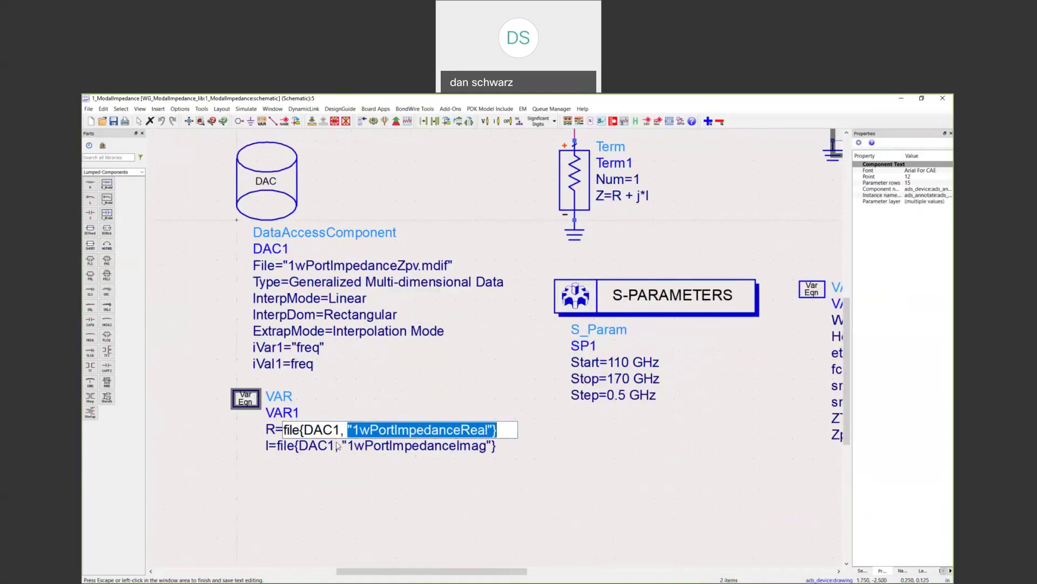
click(382, 450)
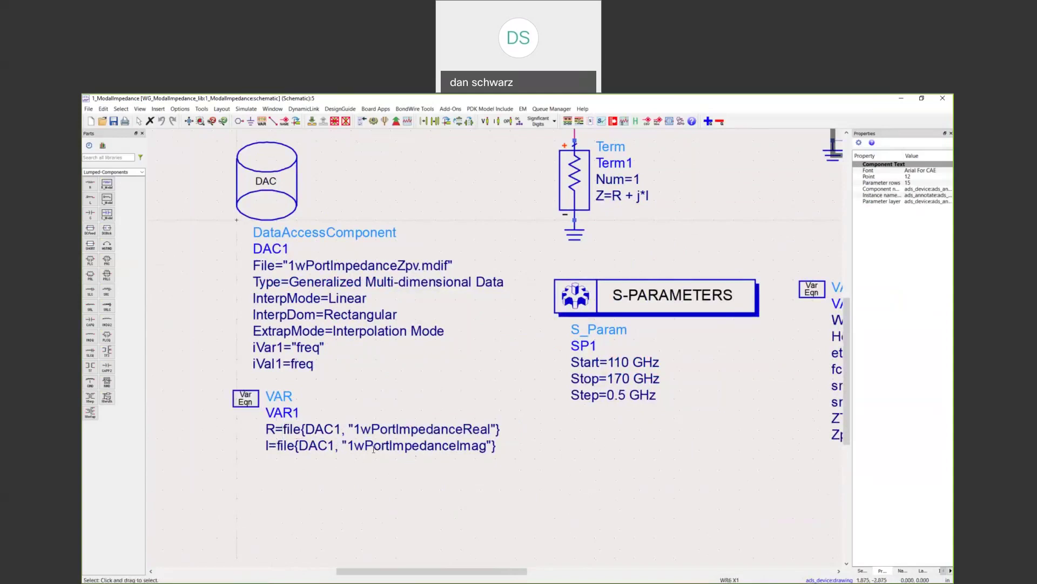
double_click(411, 446)
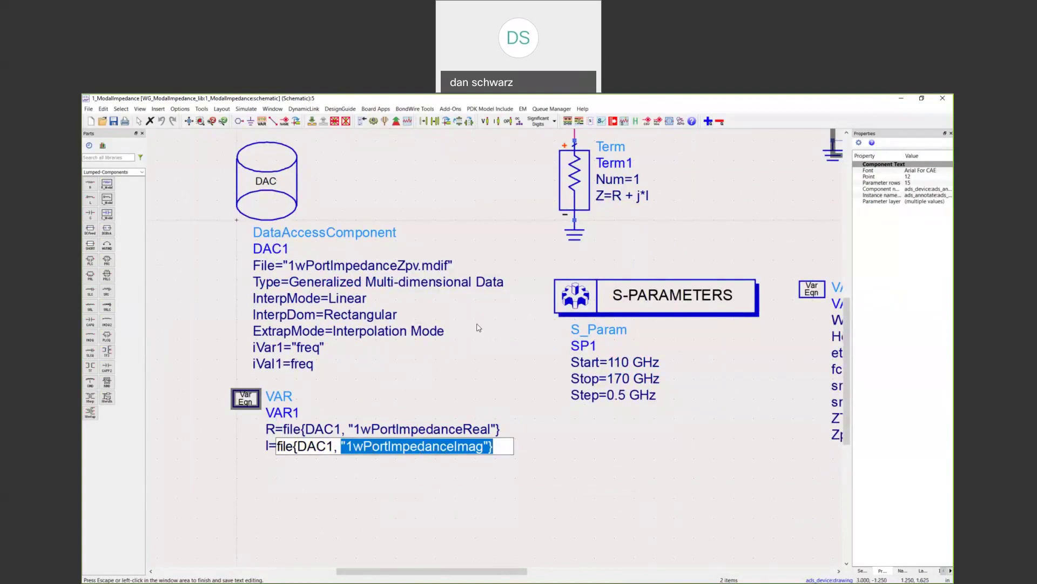
scroll(478, 327, up, 2)
scroll(471, 302, right, 3)
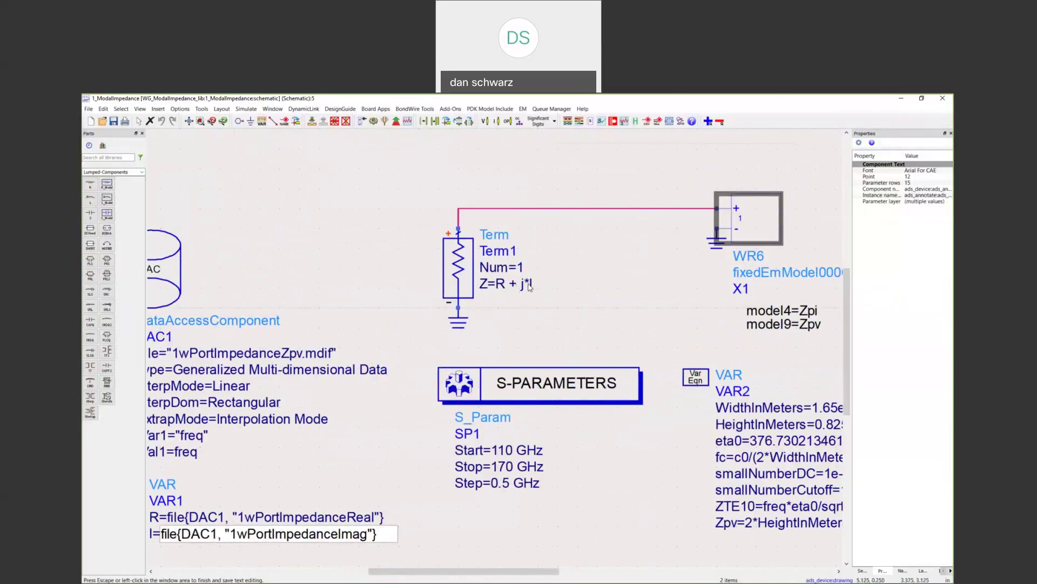
- Run the 110–170 GHz simulation, inspect S(1,1) and Zpv versus real(PortZ), then hide the Data Display
scroll(529, 286, down, 3)
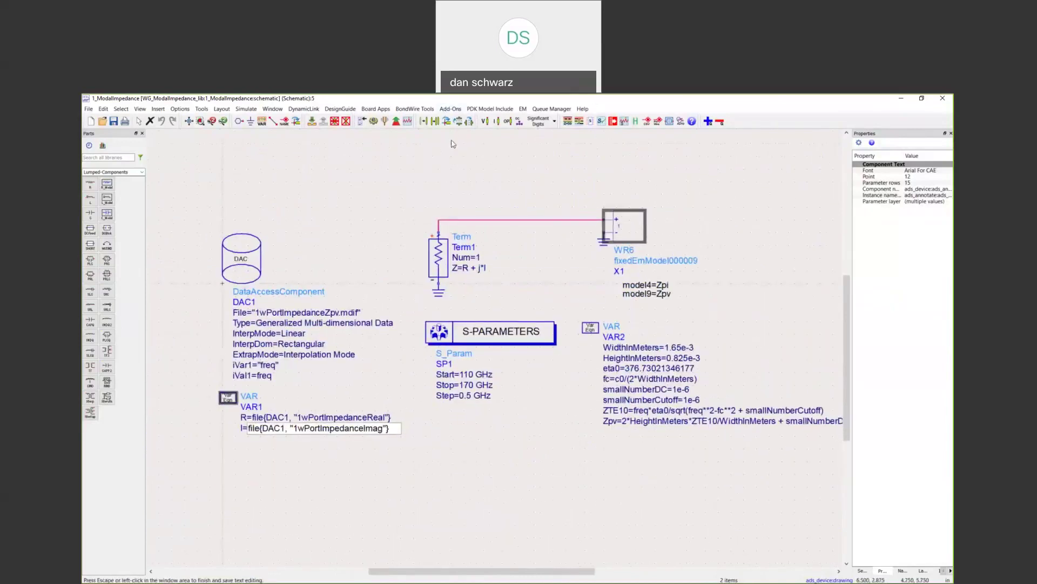
click(373, 122)
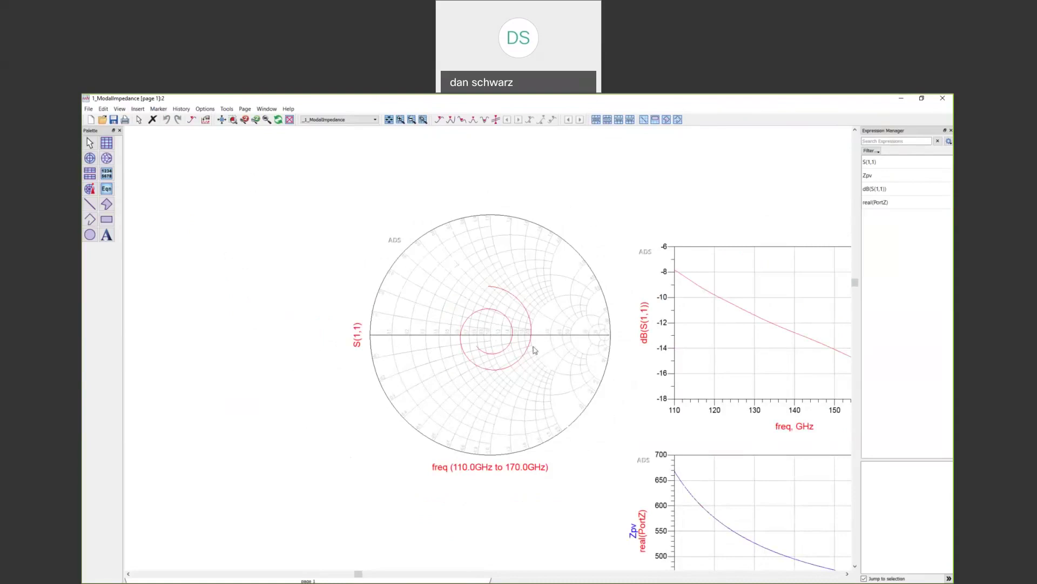
scroll(590, 366, down, 5)
scroll(591, 366, right, 5)
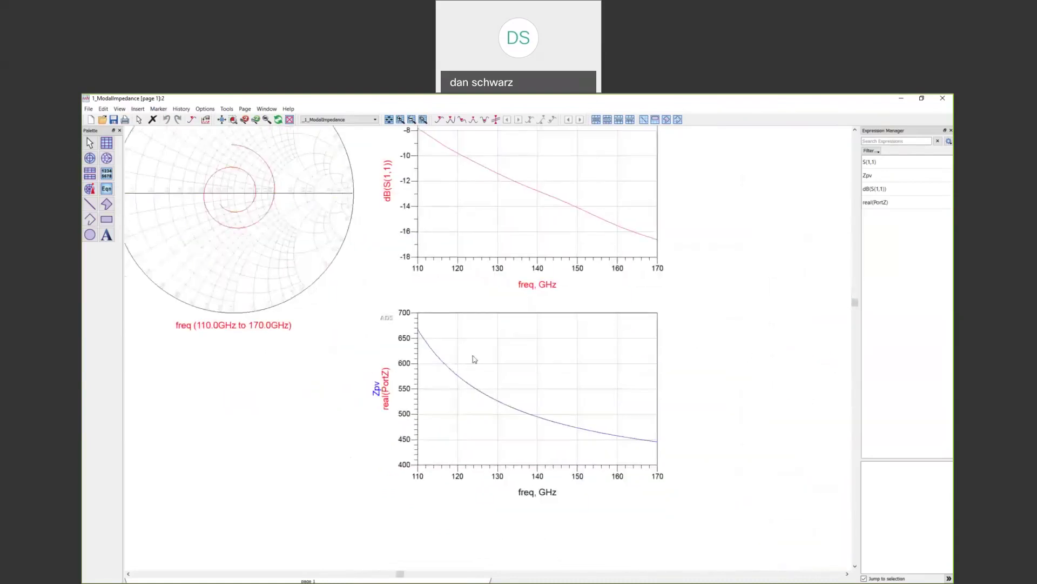
scroll(474, 359, up, 1)
scroll(502, 350, down, 2)
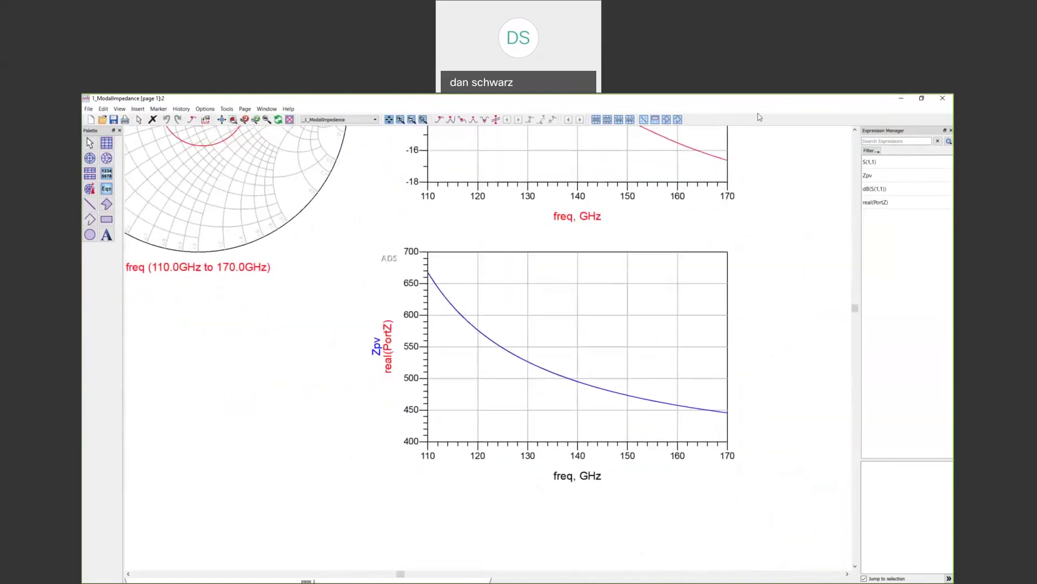
click(901, 99)
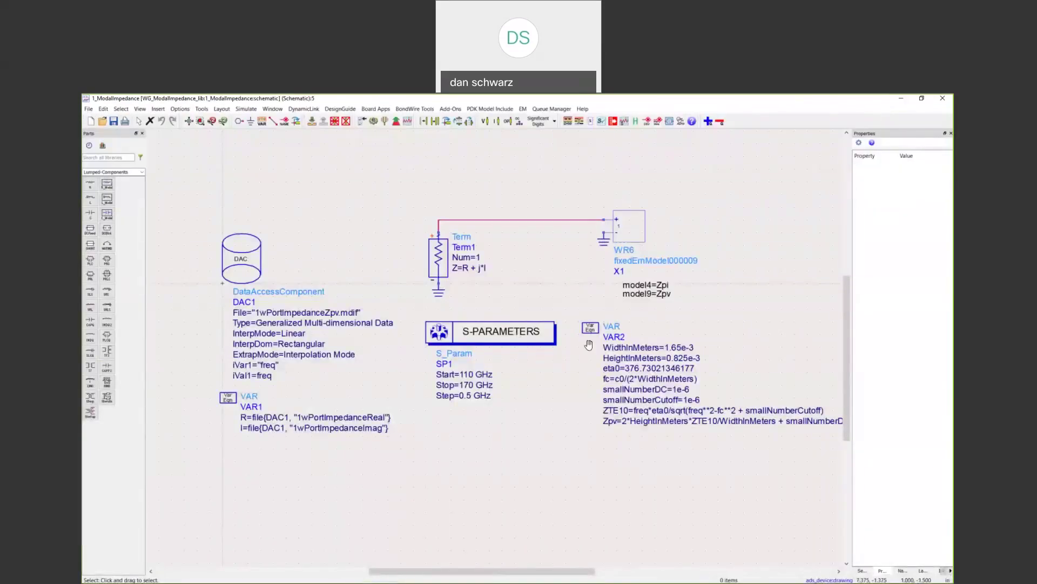
scroll(589, 344, right, 5)
scroll(433, 348, up, 2)
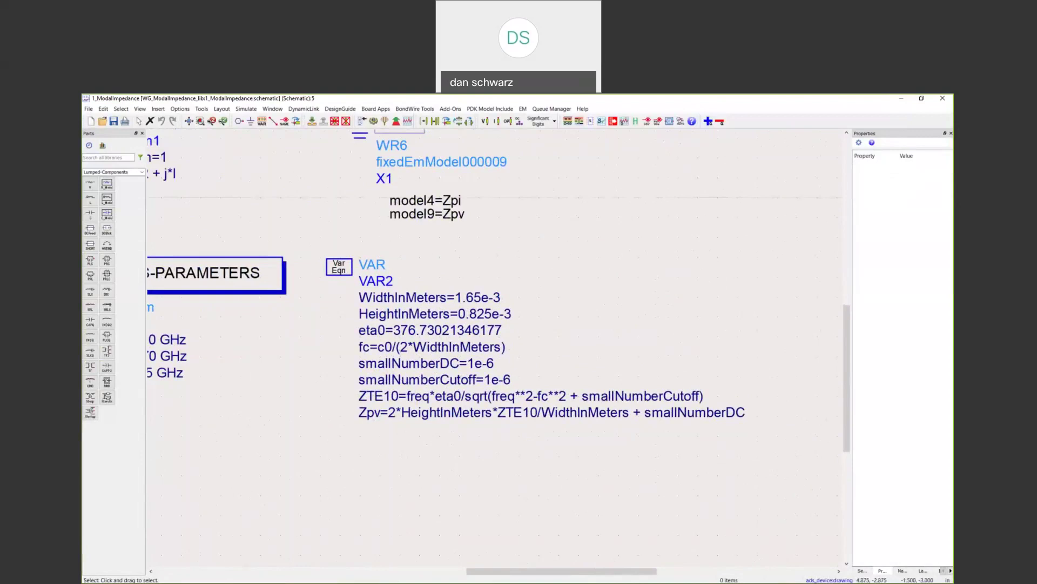
- Return to the Data Display showing Zpv overlaying real(PortZ), falling from about 670 to 445 across 110–170 GHz
key(alt+Tab)
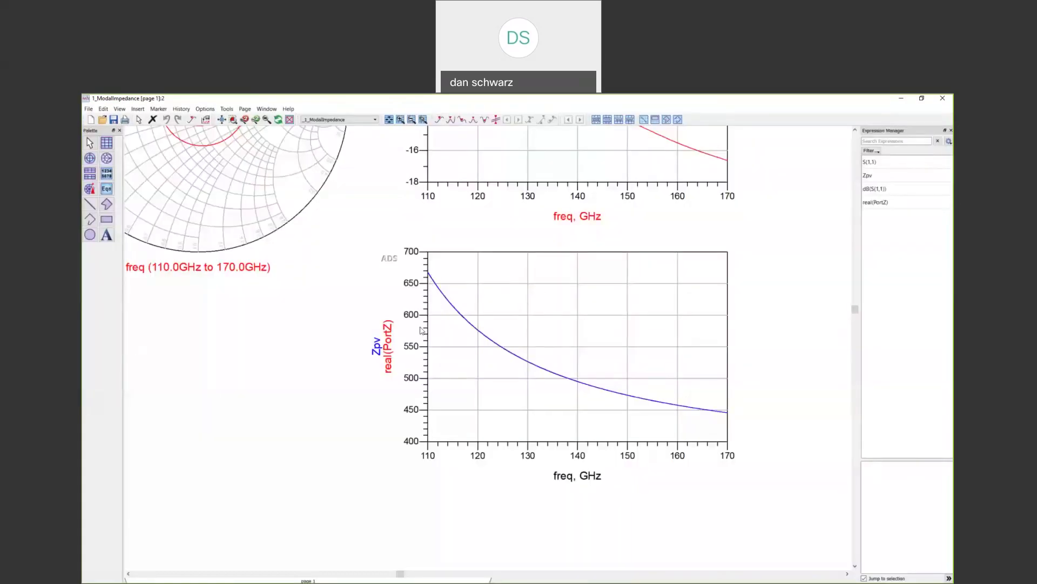